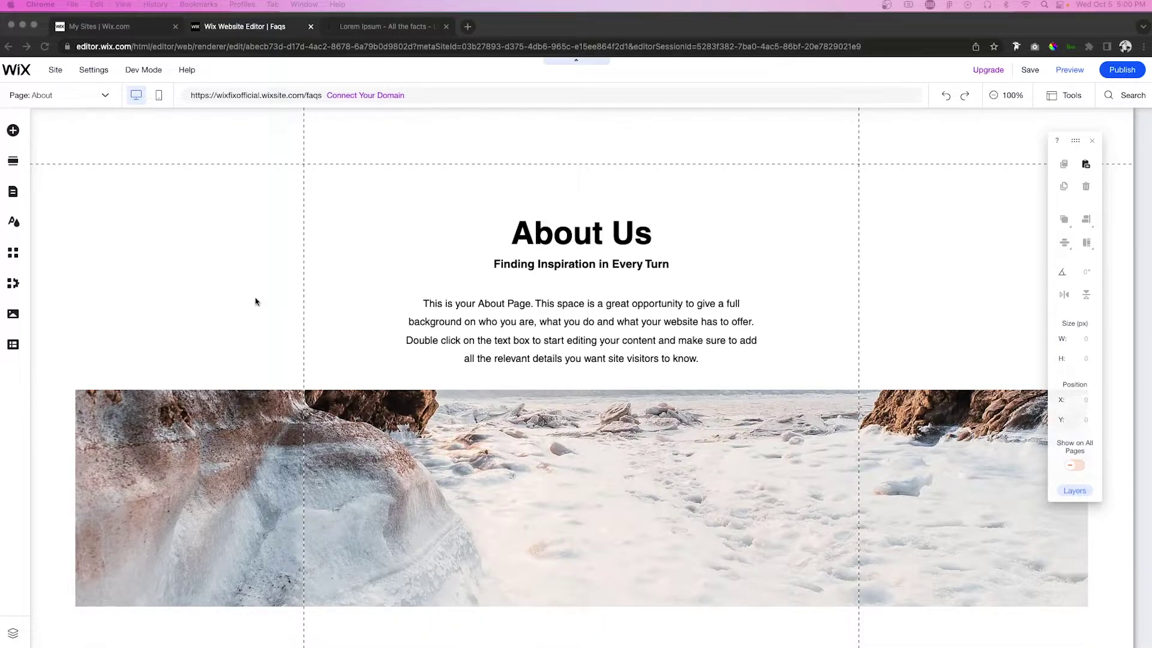
Inspect the About Us heading's text settings: Heading 1, Helvetica Bold, 56 px.
scroll(256, 301, "down", 10)
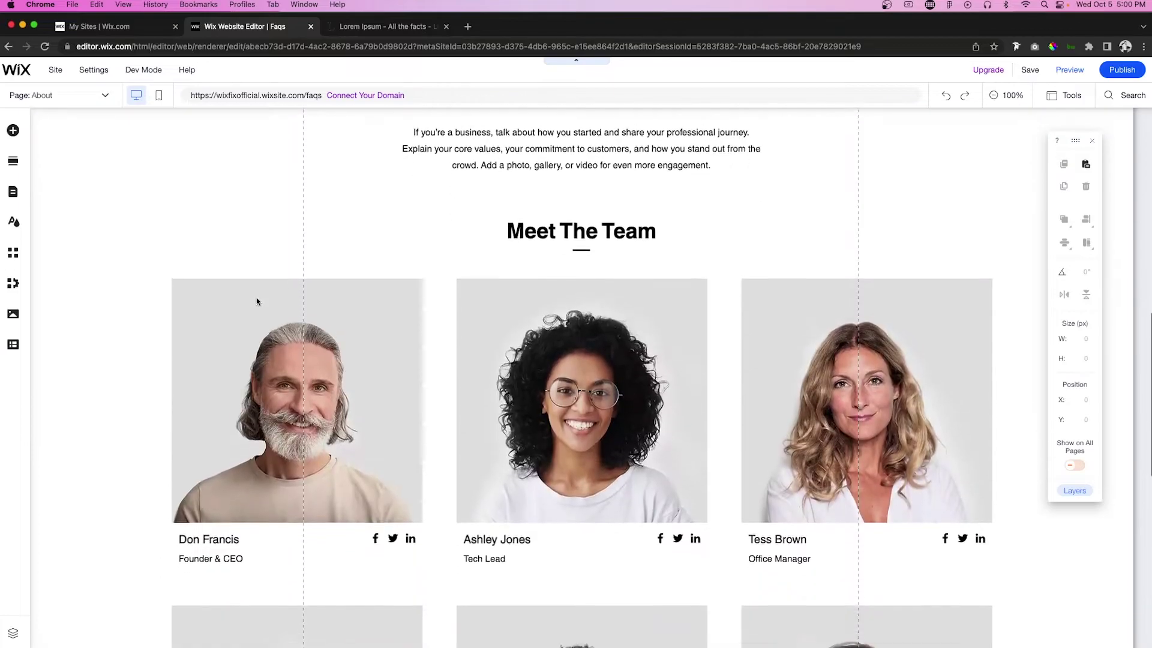
scroll(256, 301, "down", 8)
scroll(256, 301, "up", 18)
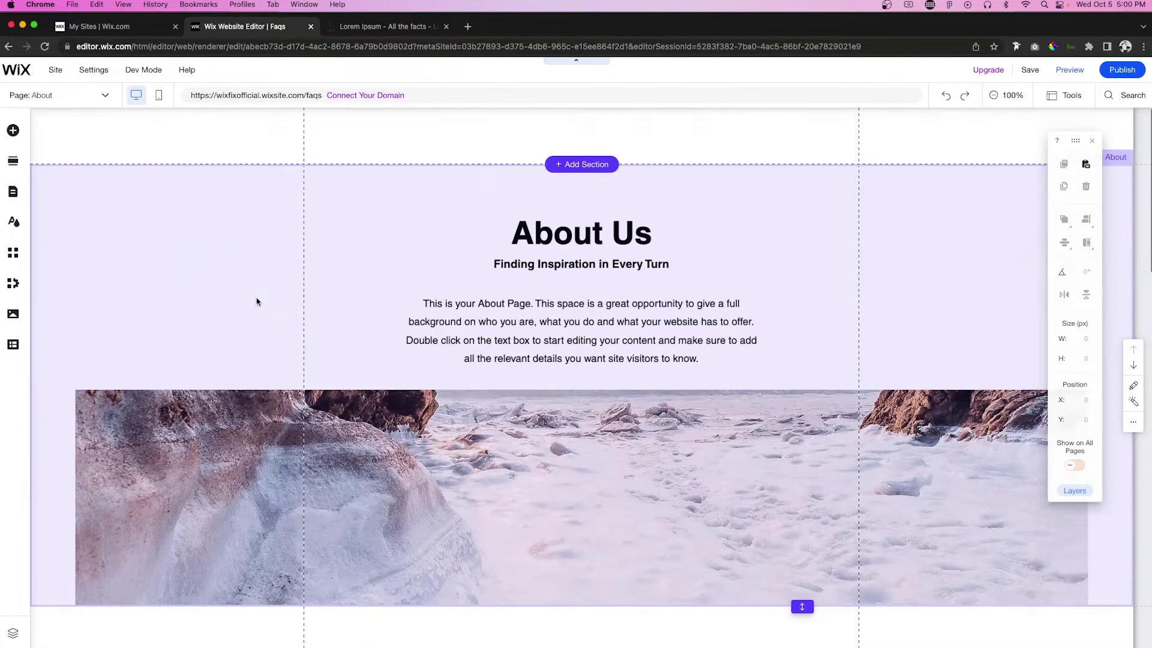
left_click(581, 234)
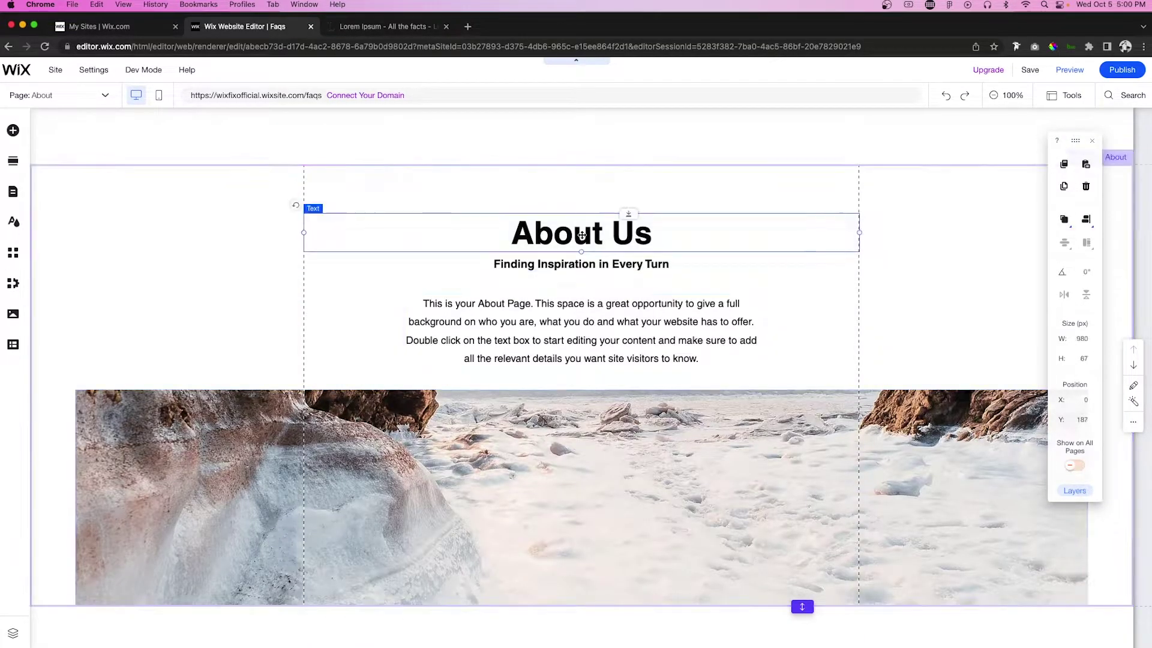
left_click(337, 189)
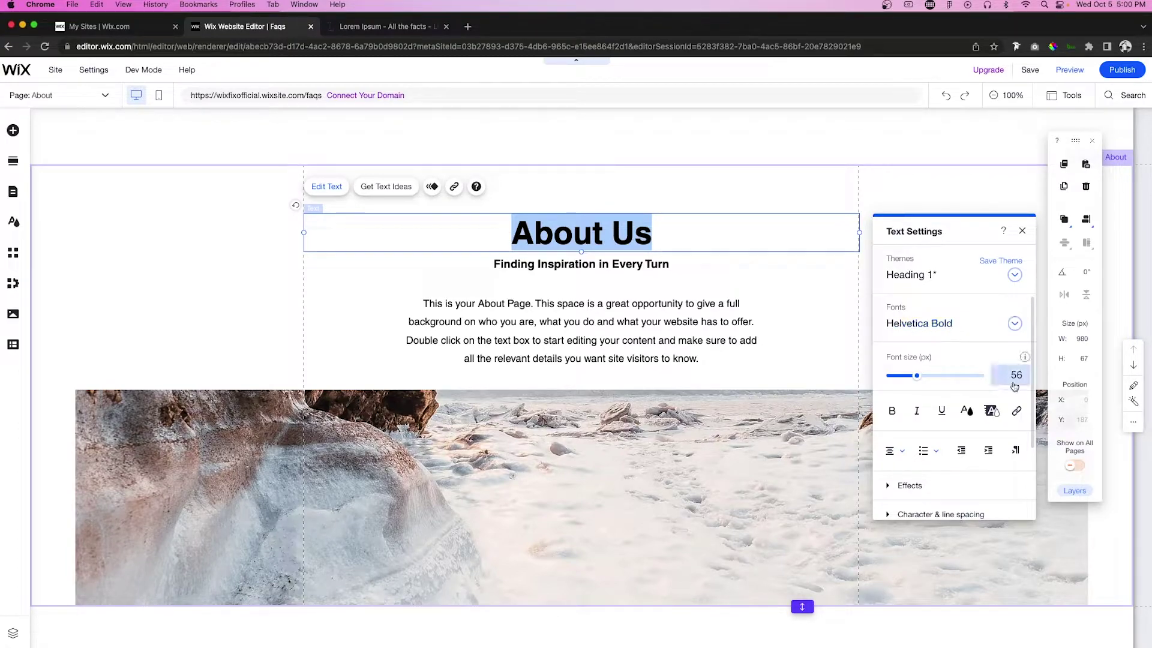
left_click(203, 234)
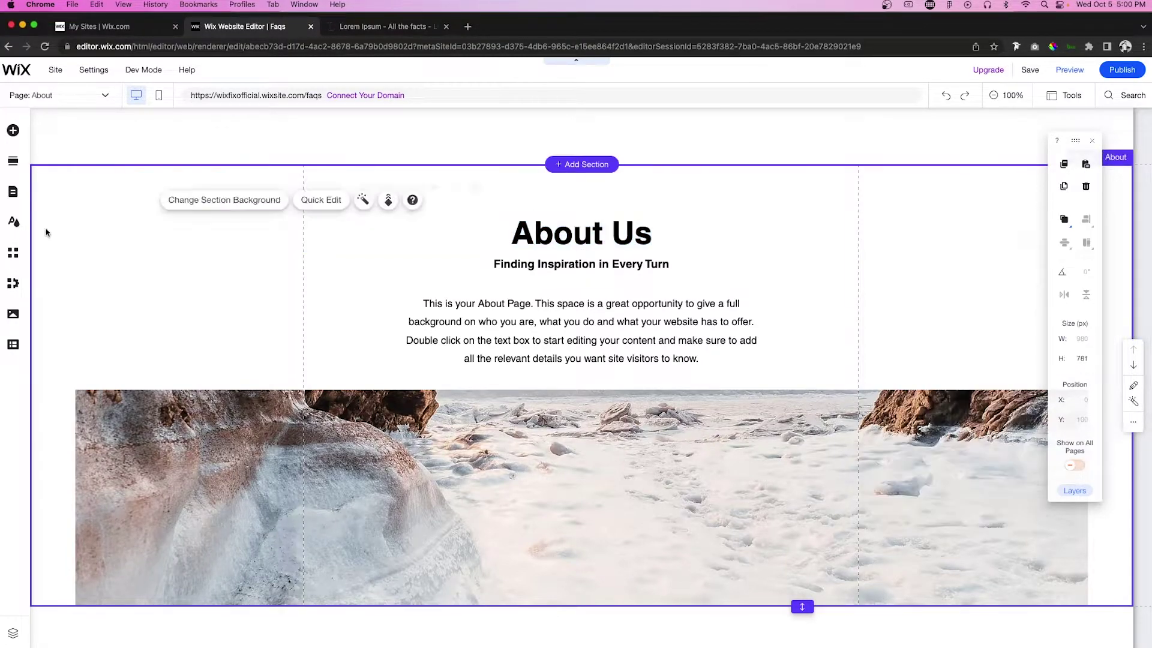
left_click(14, 223)
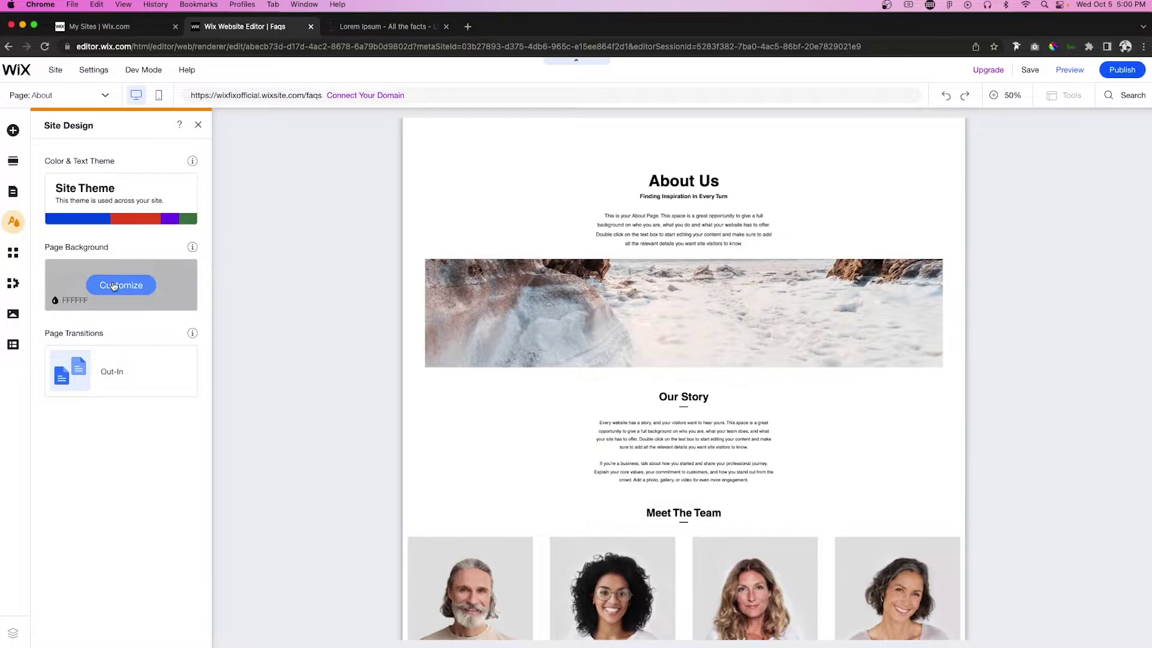
left_click(114, 286)
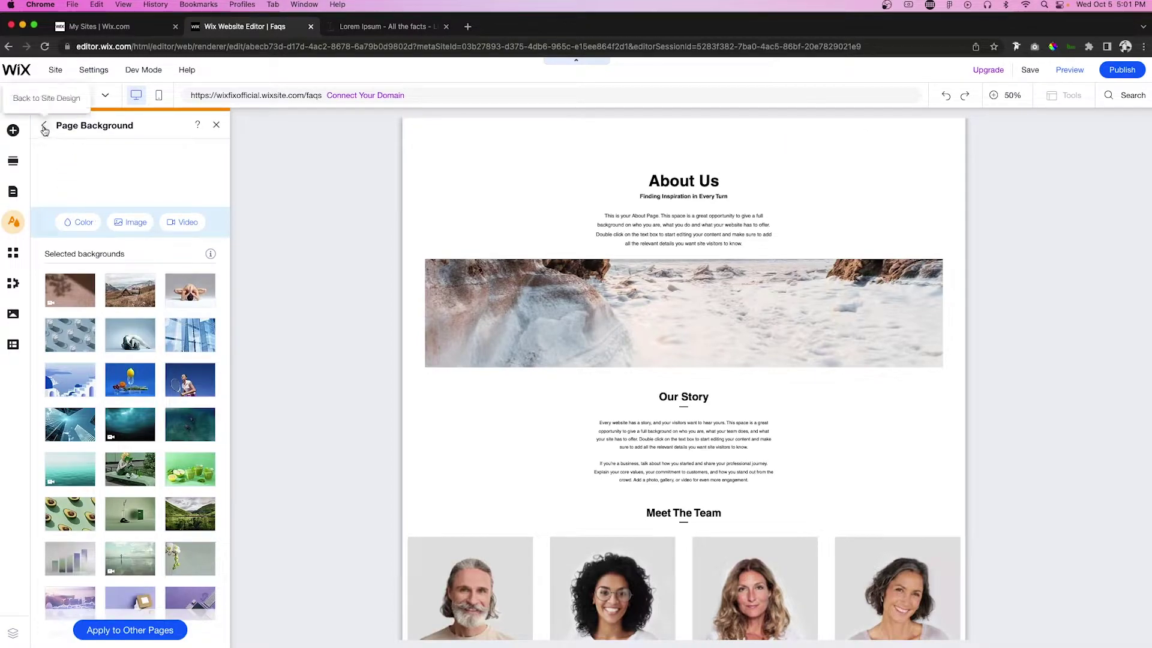
left_click(43, 124)
mouse_move(133, 376)
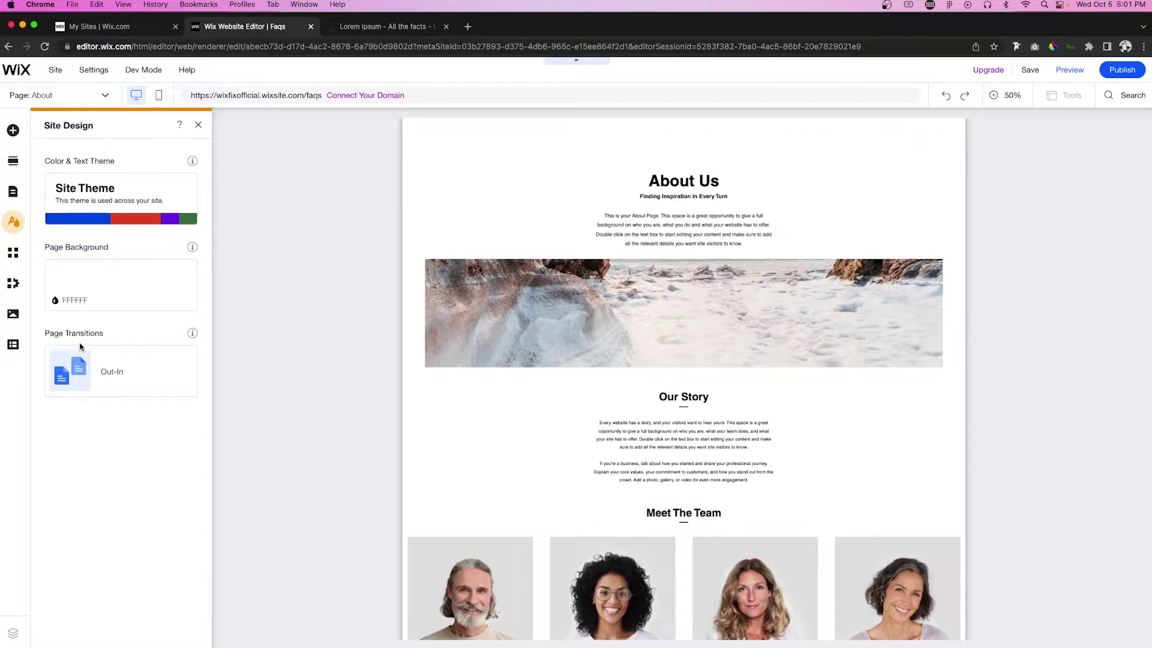
left_click(115, 376)
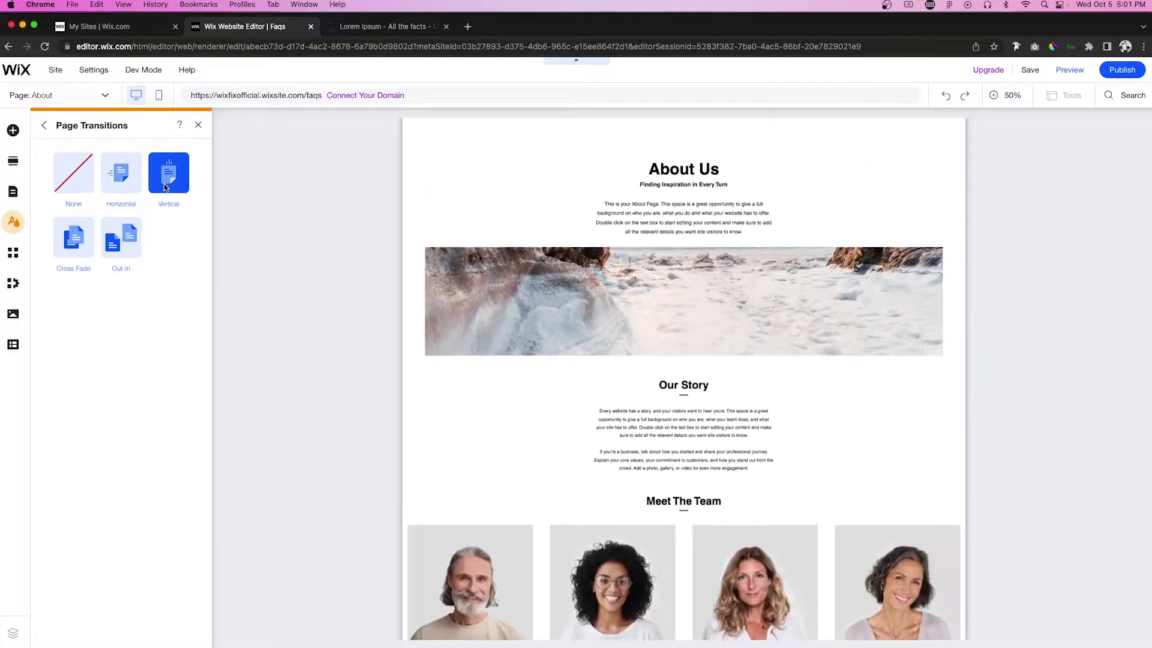
left_click(164, 182)
left_click(73, 235)
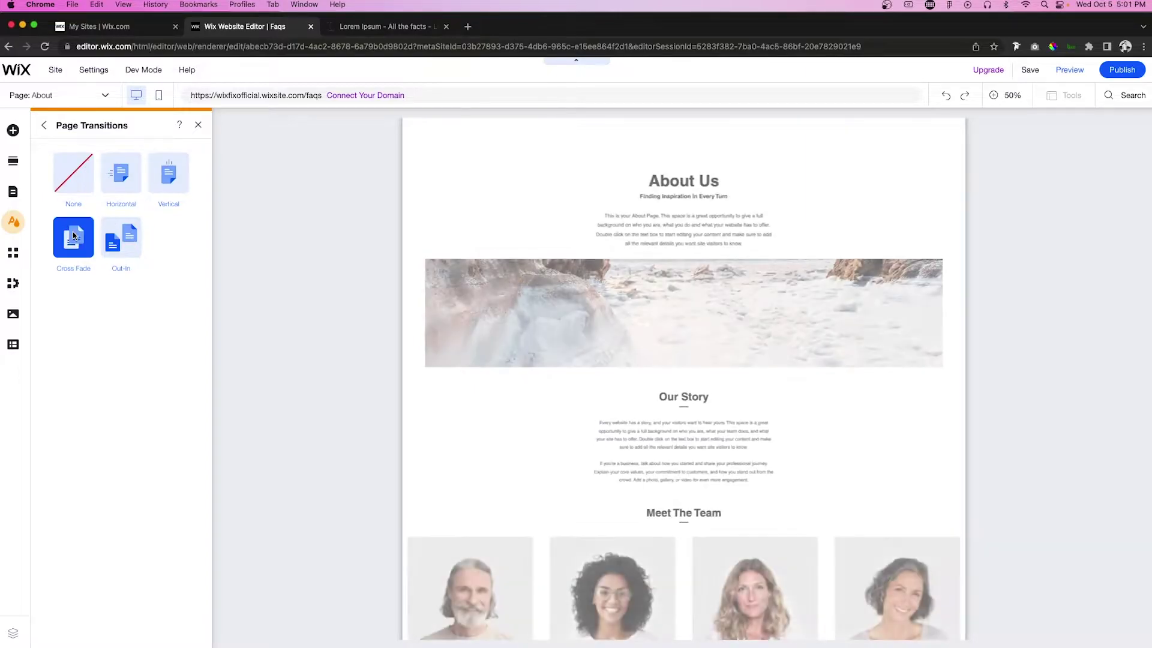
left_click(126, 247)
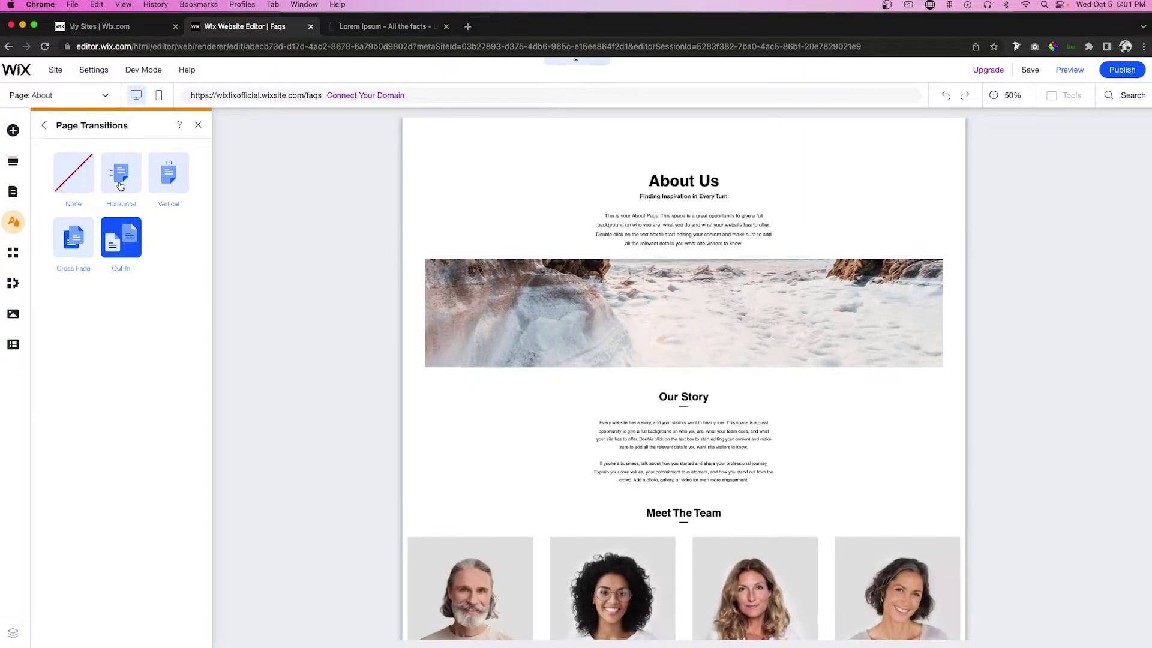
left_click(118, 167)
left_click(139, 244)
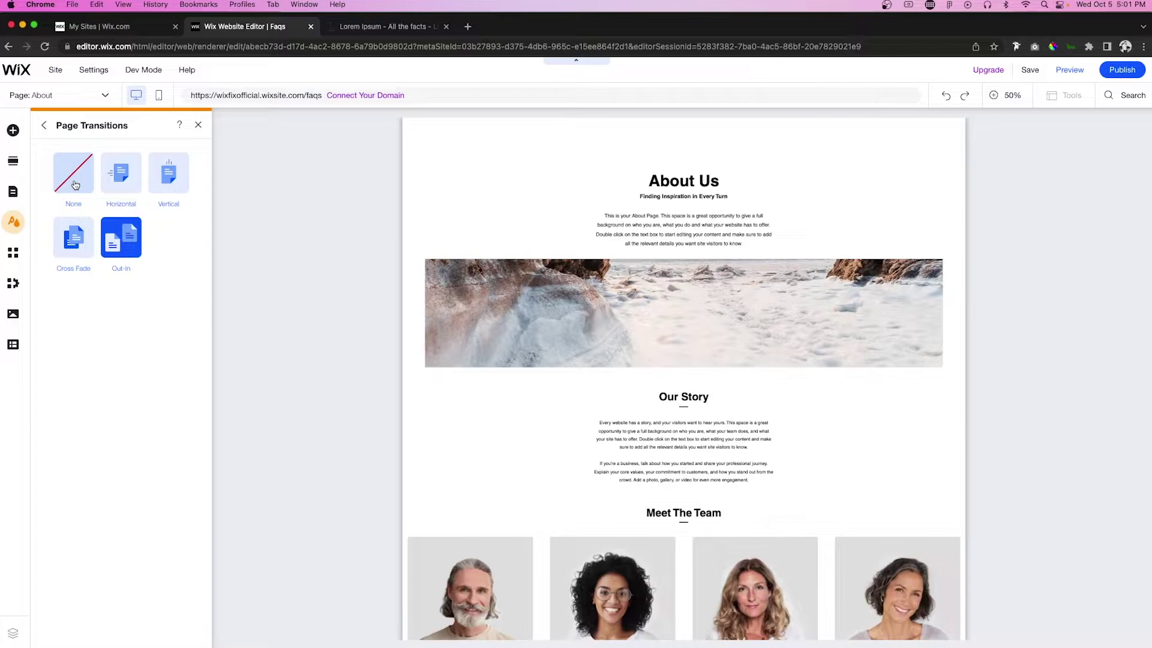
left_click(71, 179)
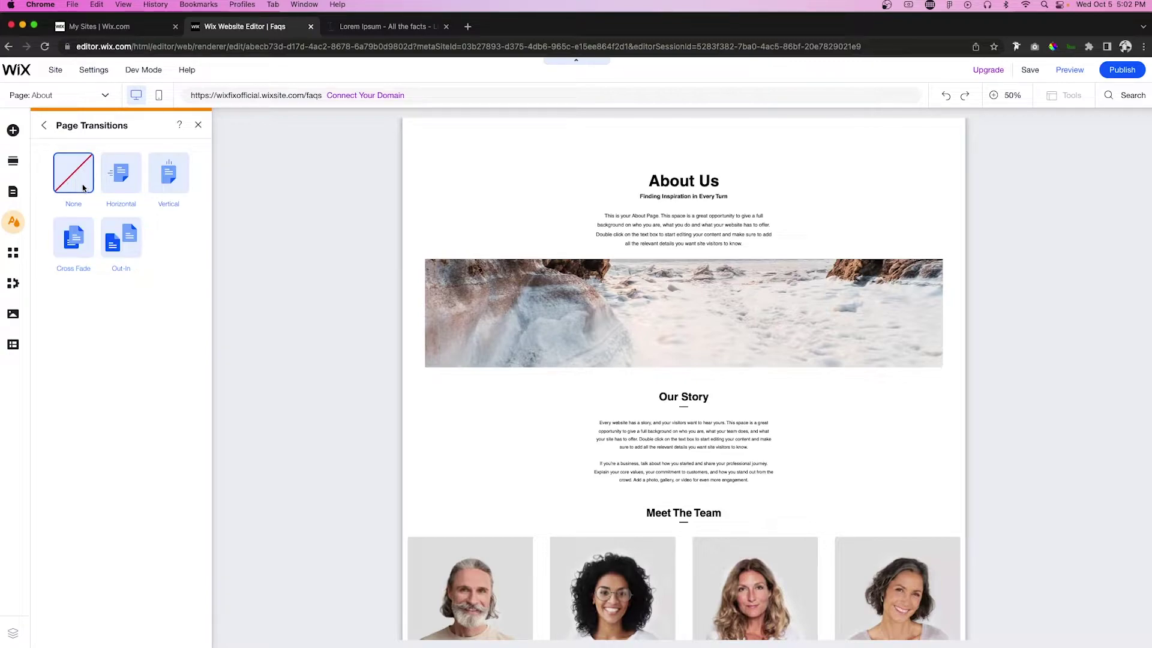
left_click(120, 244)
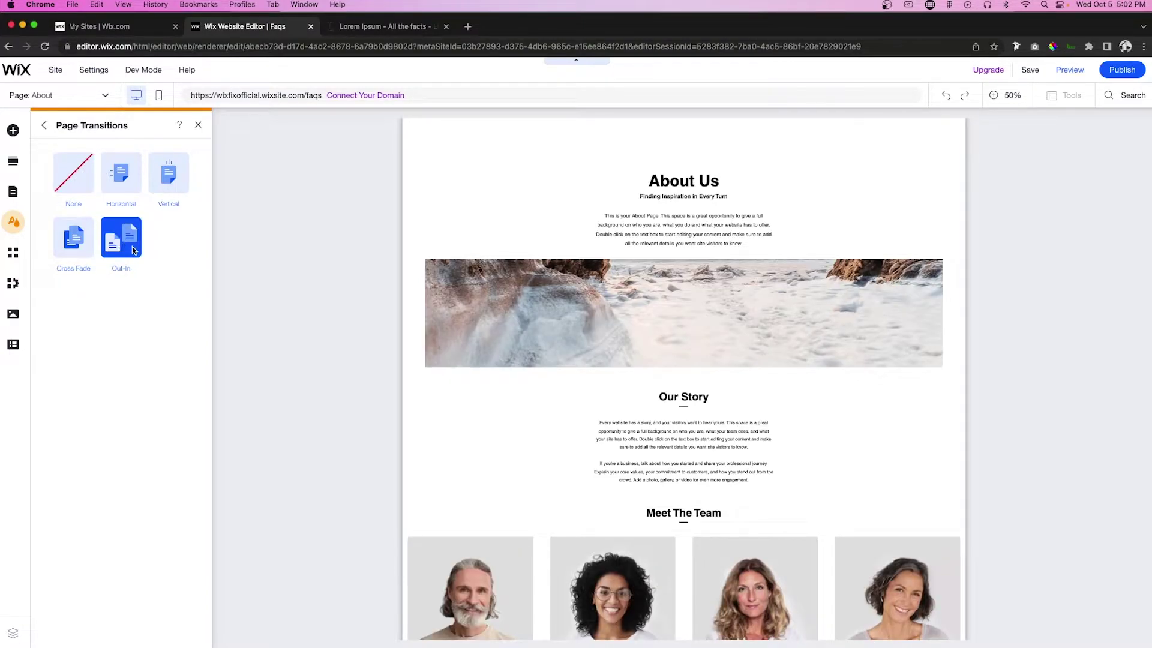
left_click(44, 128)
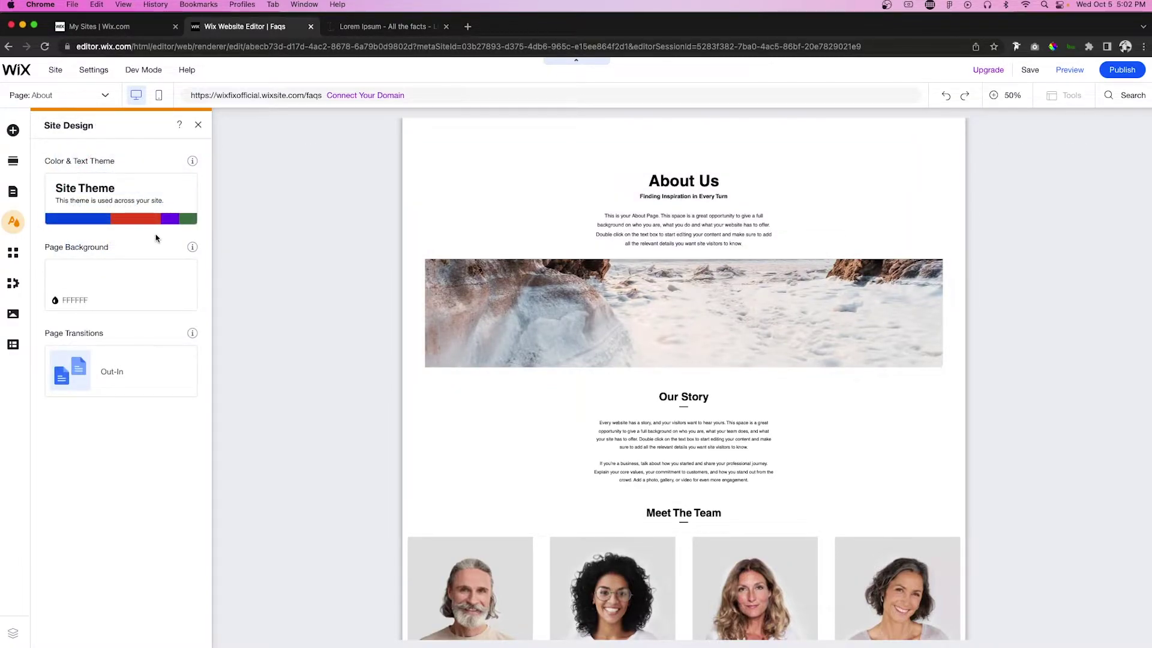
Choose the Contemporary colour and text theme, restyling the About page's headings and text.
mouse_move(117, 200)
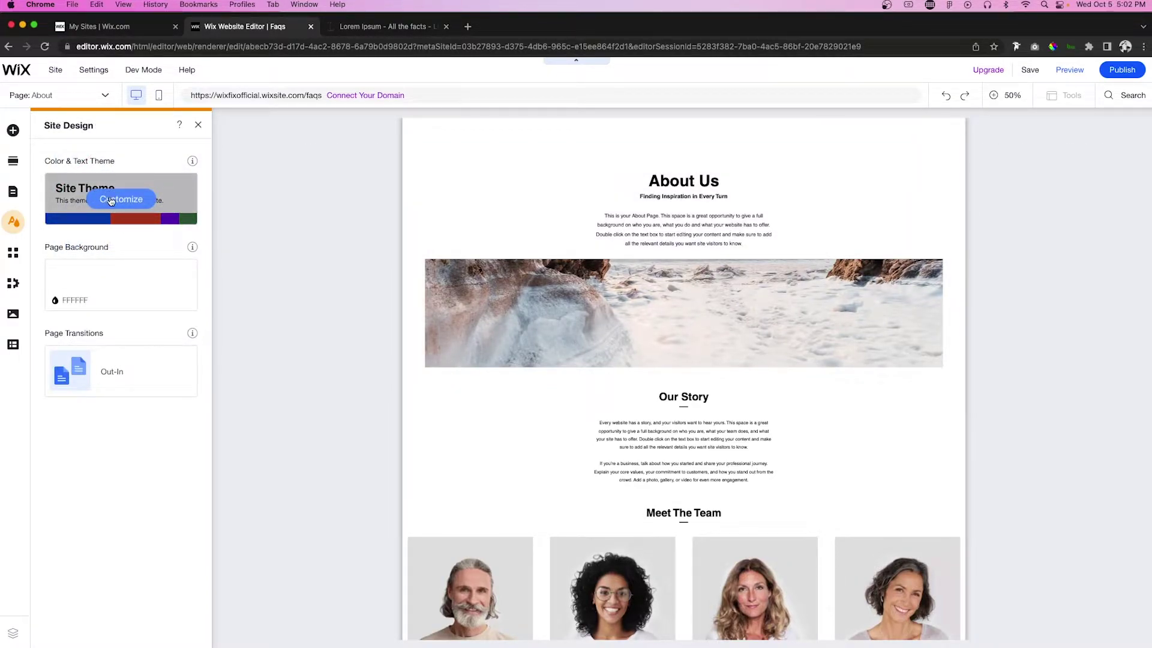
left_click(111, 201)
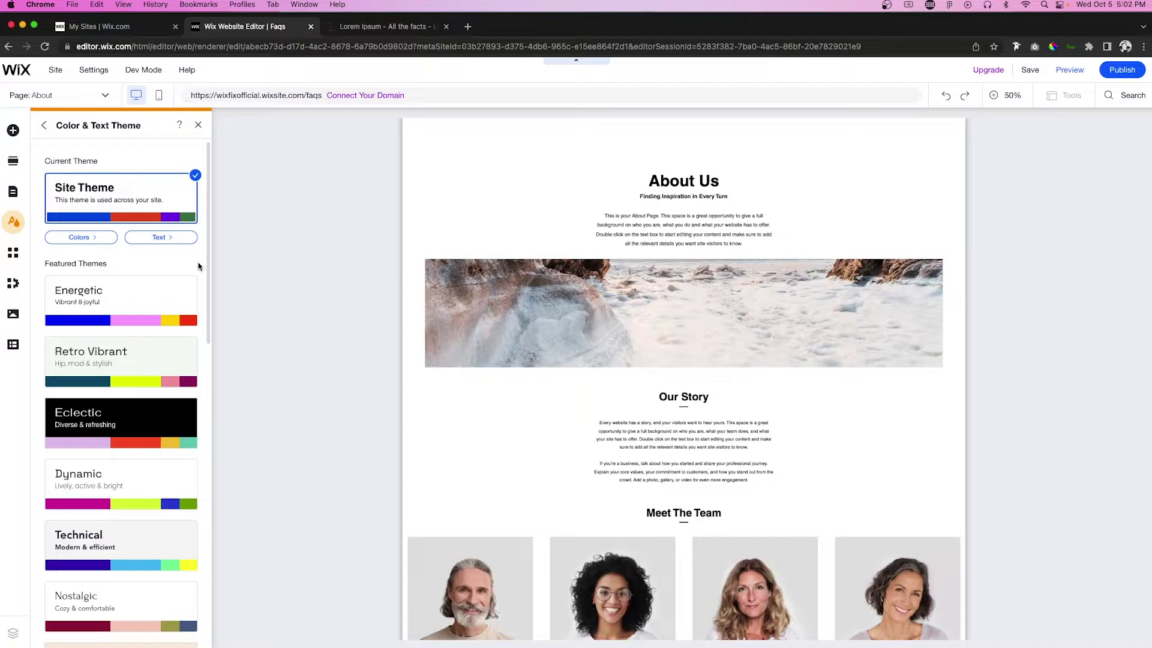
scroll(199, 264, "down", 6)
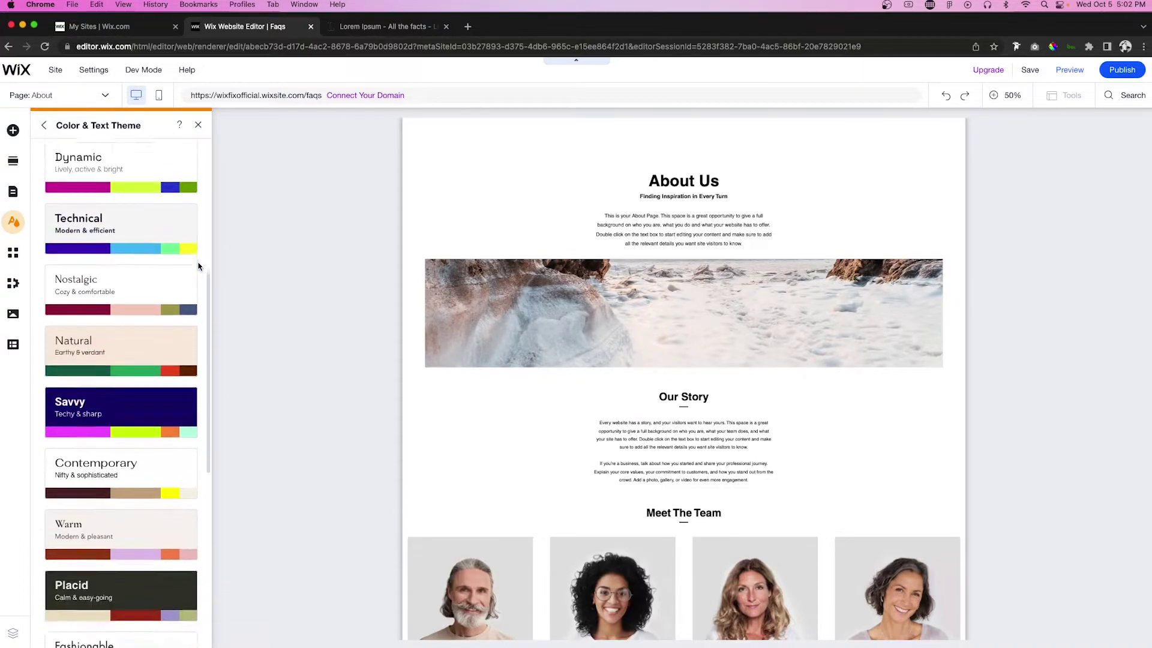
scroll(94, 451, "down", 3)
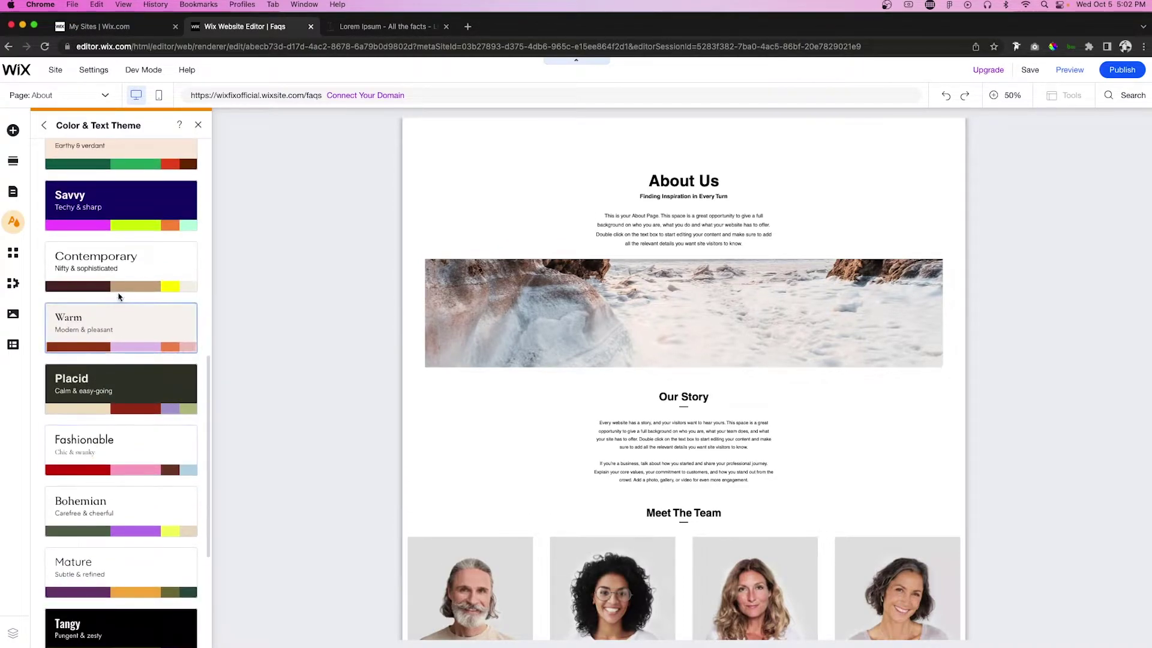
left_click(127, 268)
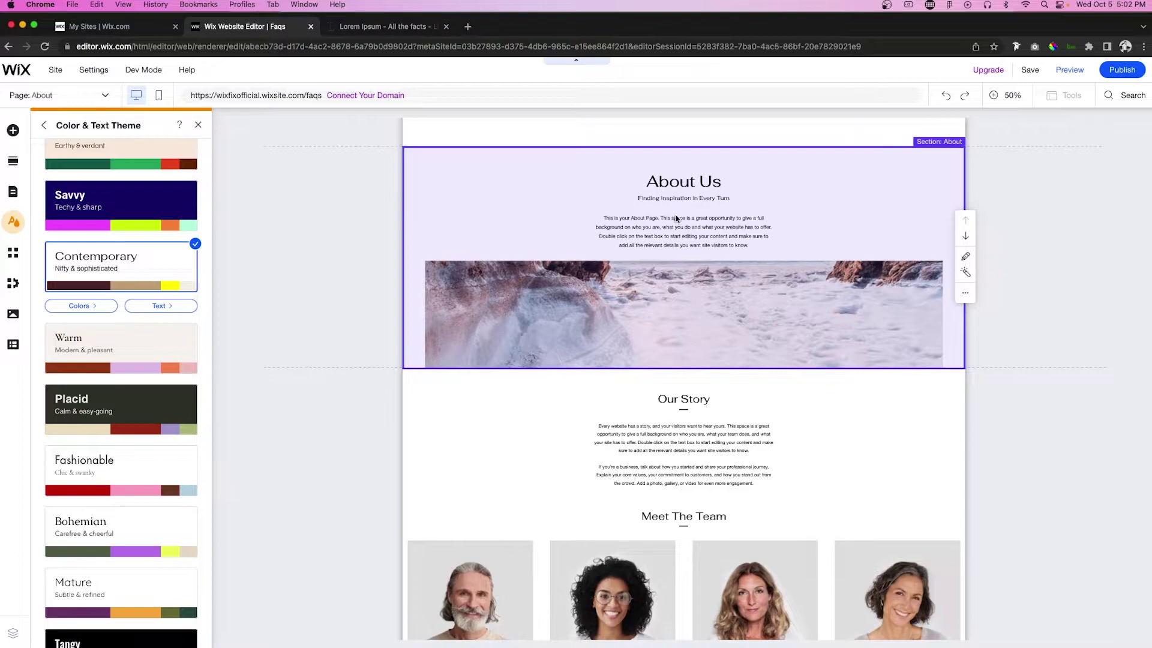
scroll(652, 335, "down", 6)
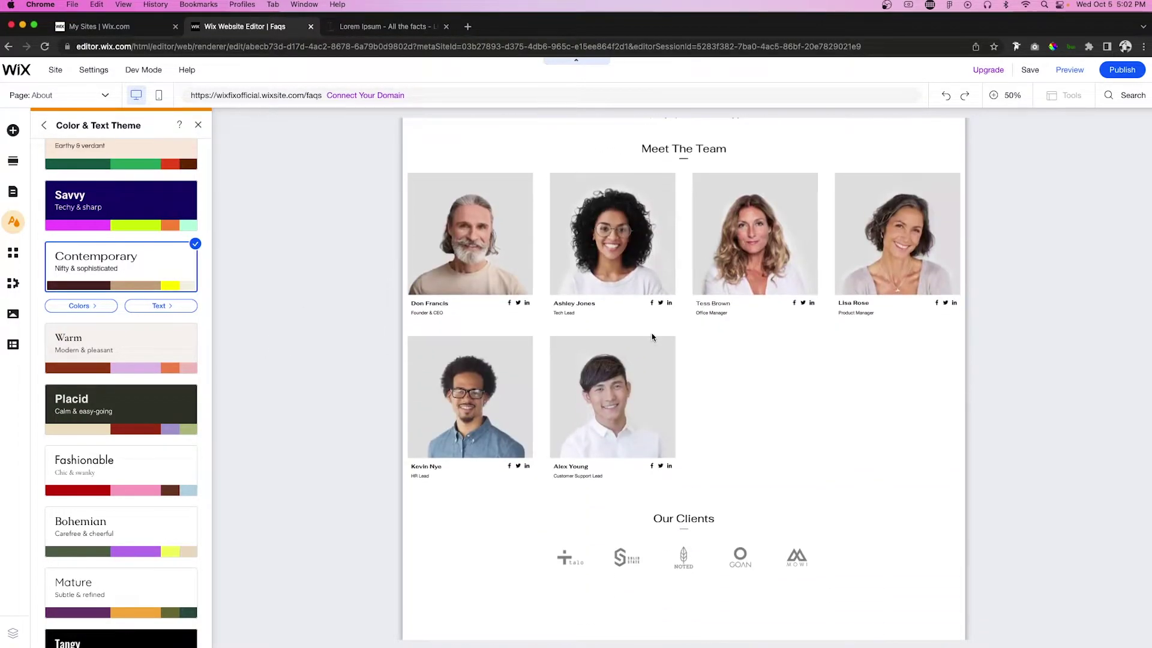
scroll(652, 338, "up", 6)
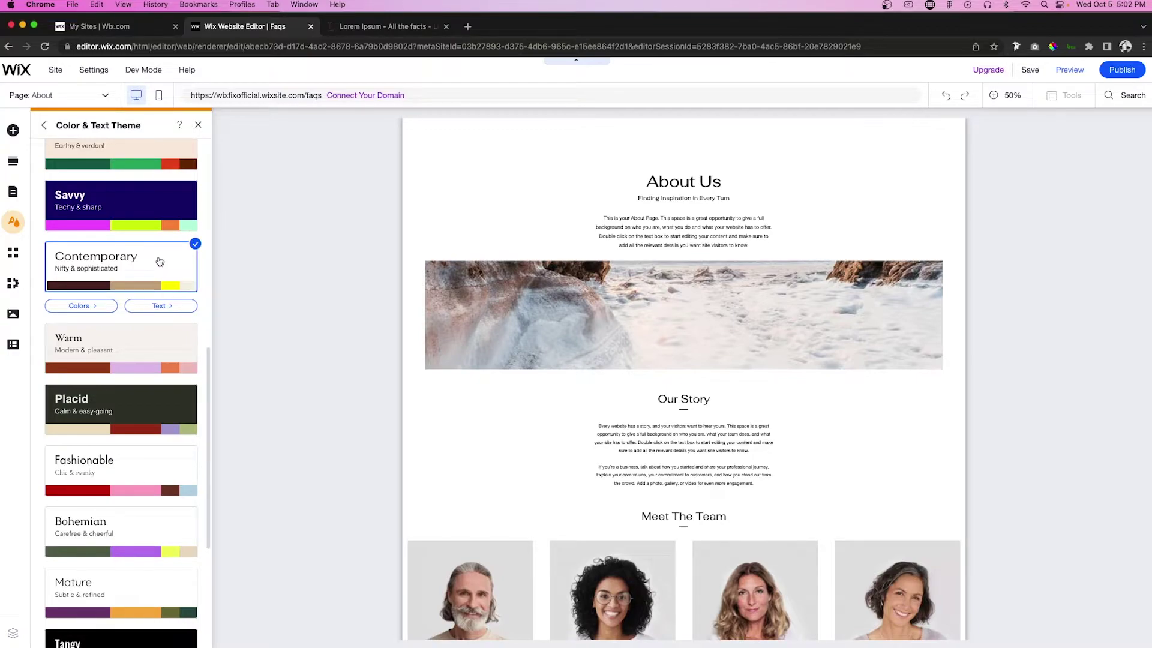
Recolour the 'Finding Inspiration in Every Turn' tagline to the tan theme shade #CDAF8C.
left_click(681, 202)
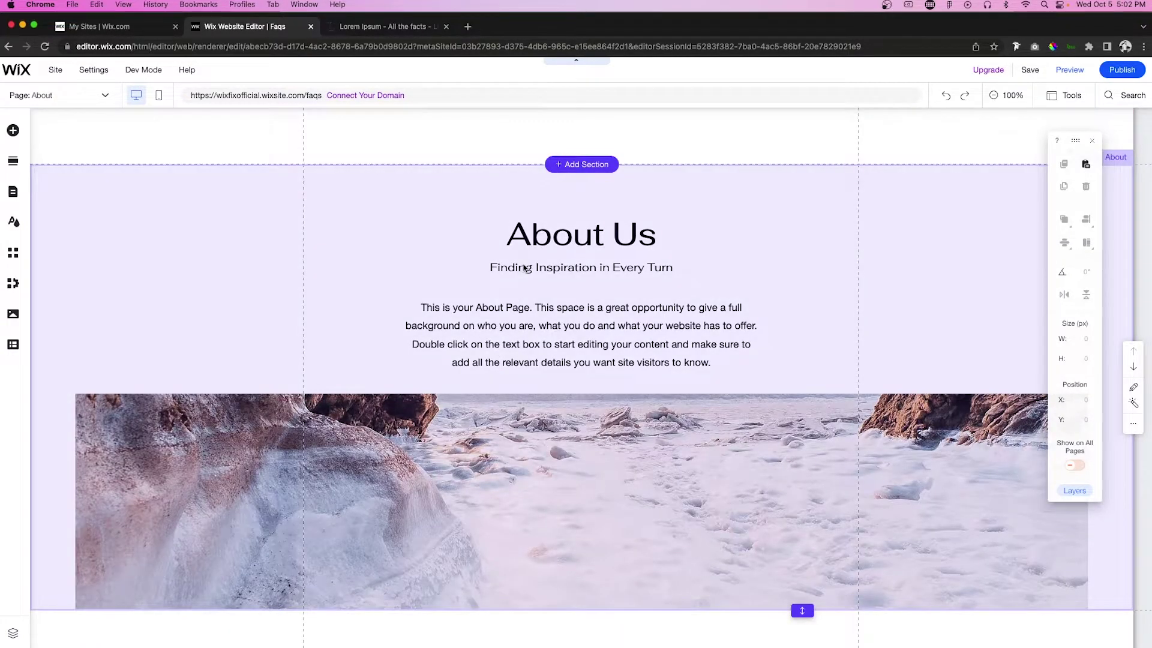
left_click(538, 267)
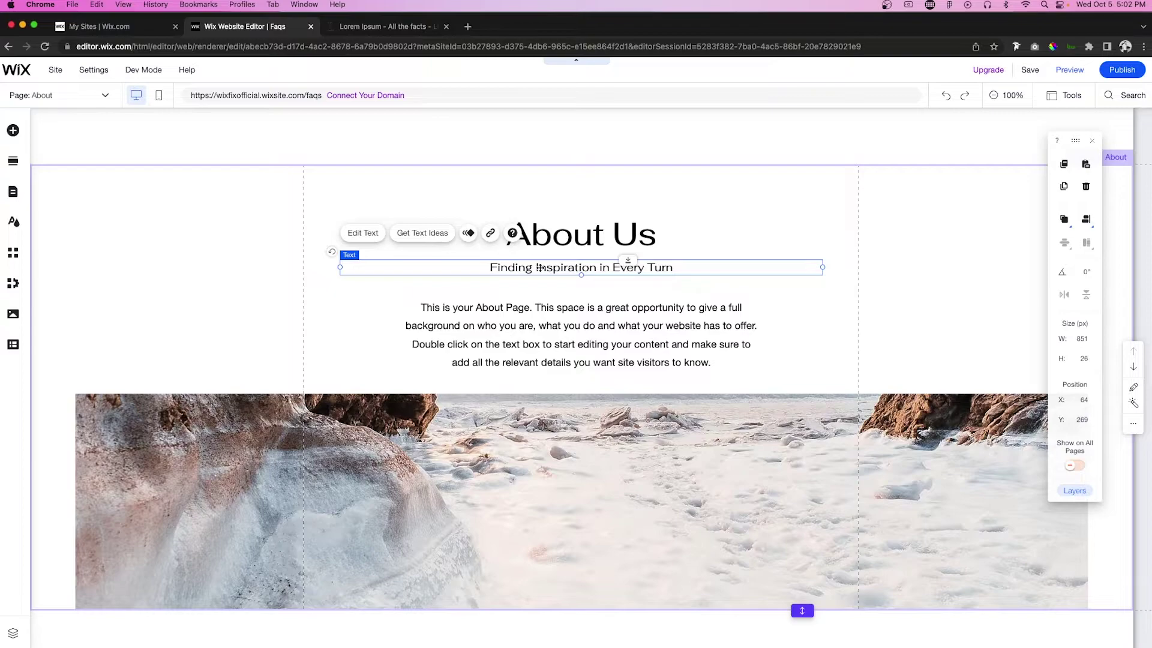
double_click(540, 268)
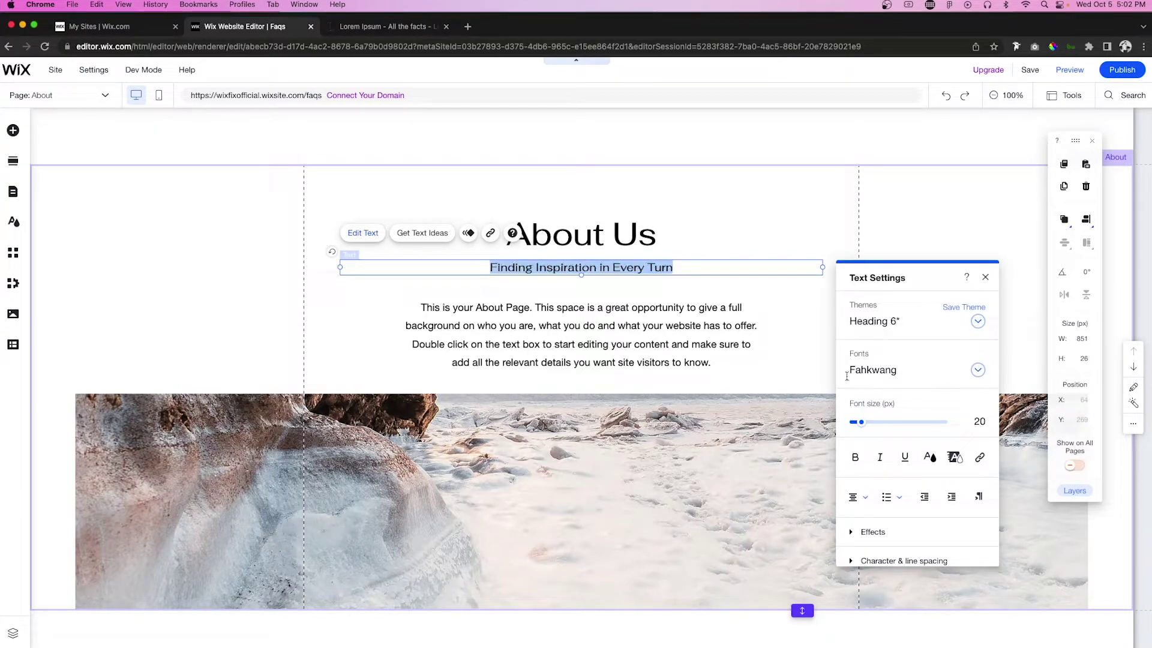
left_click(928, 457)
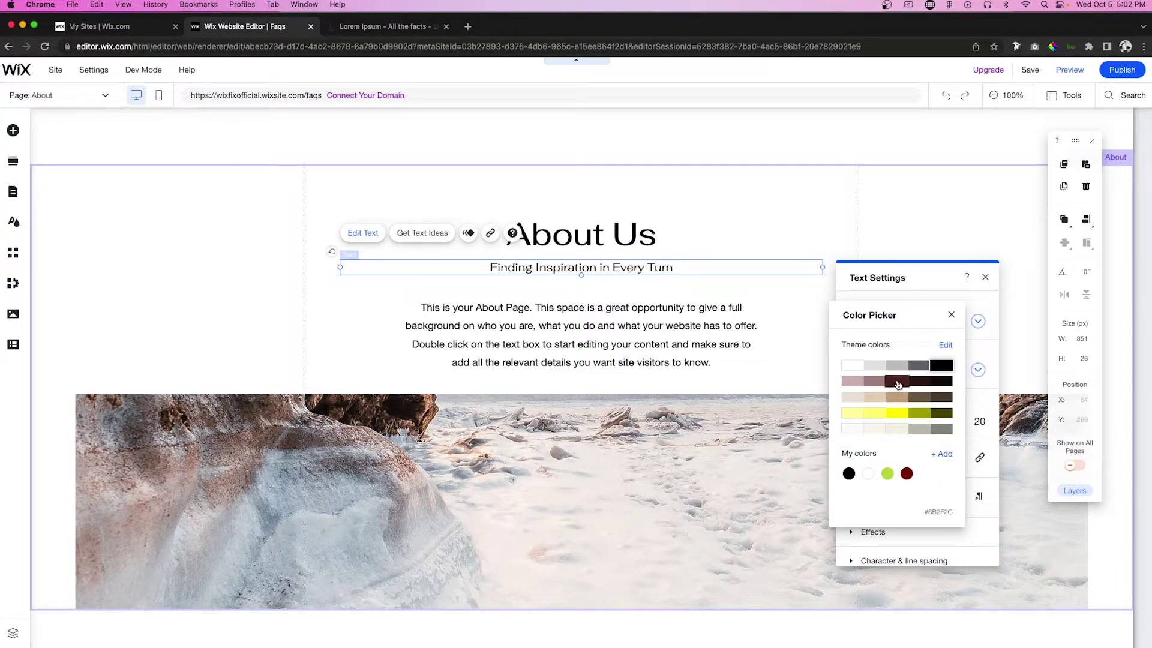
left_click(896, 399)
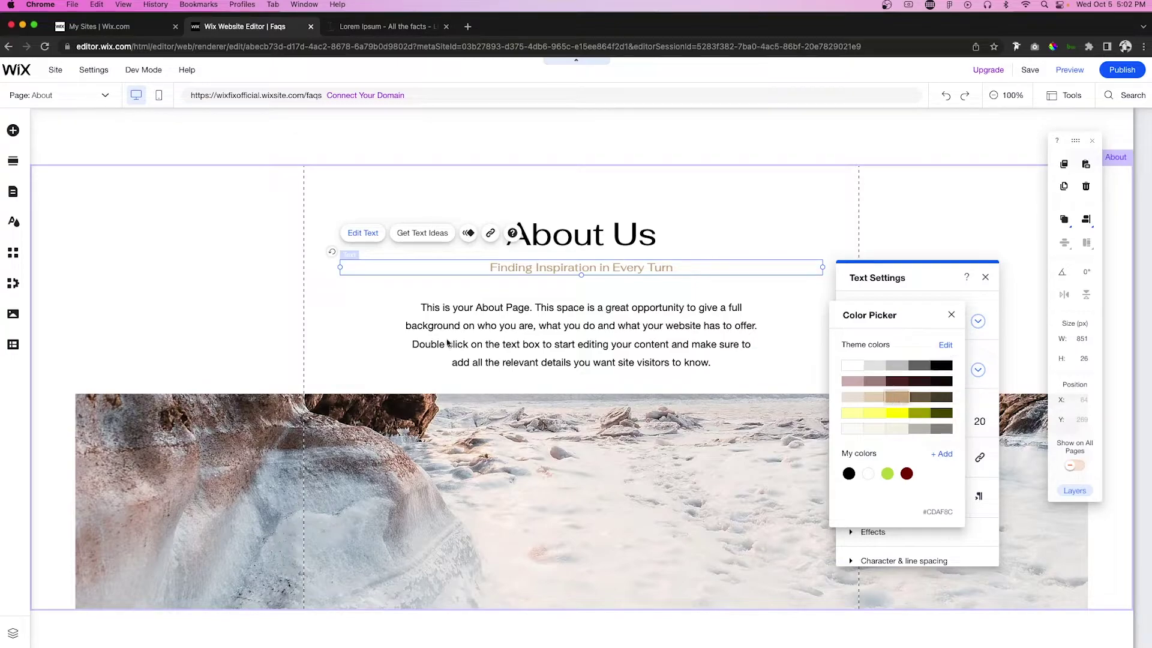
left_click(353, 310)
left_click(339, 314)
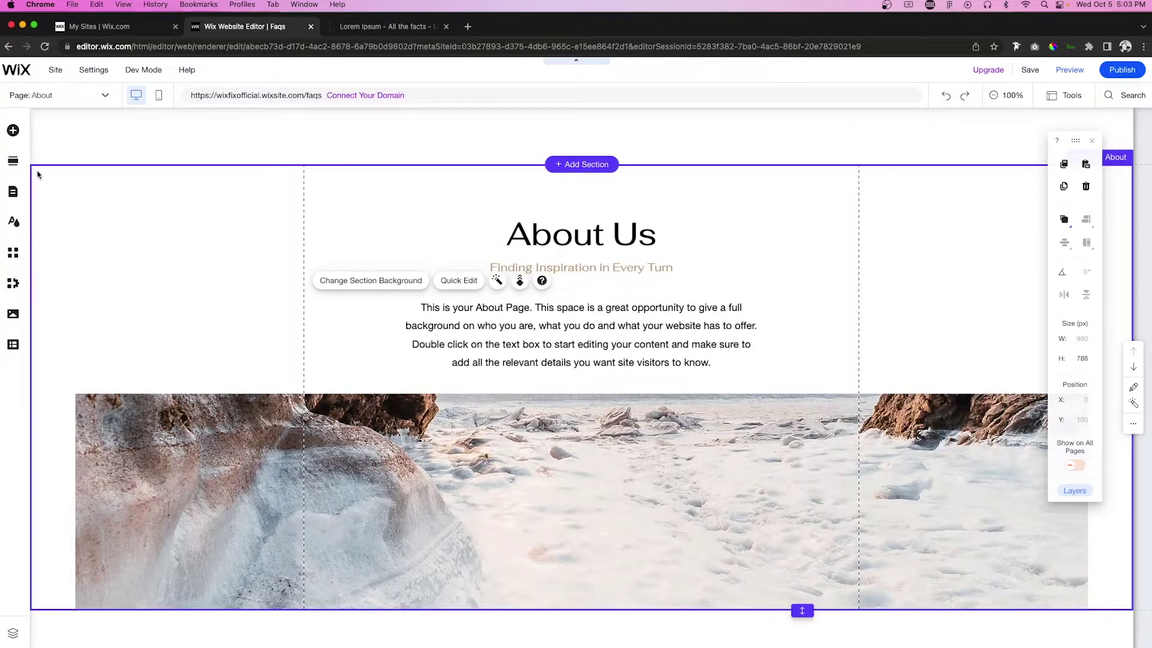
Preview the Retro Vibrant theme, then revert to the site theme and open its colour palette.
left_click(13, 221)
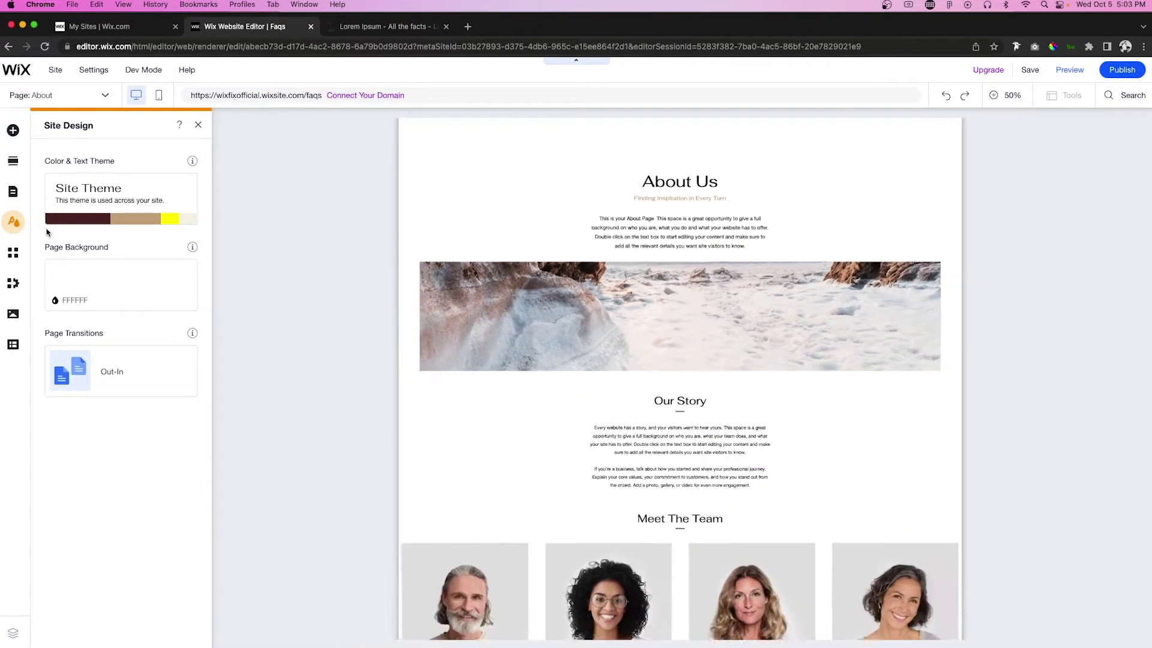
left_click(121, 199)
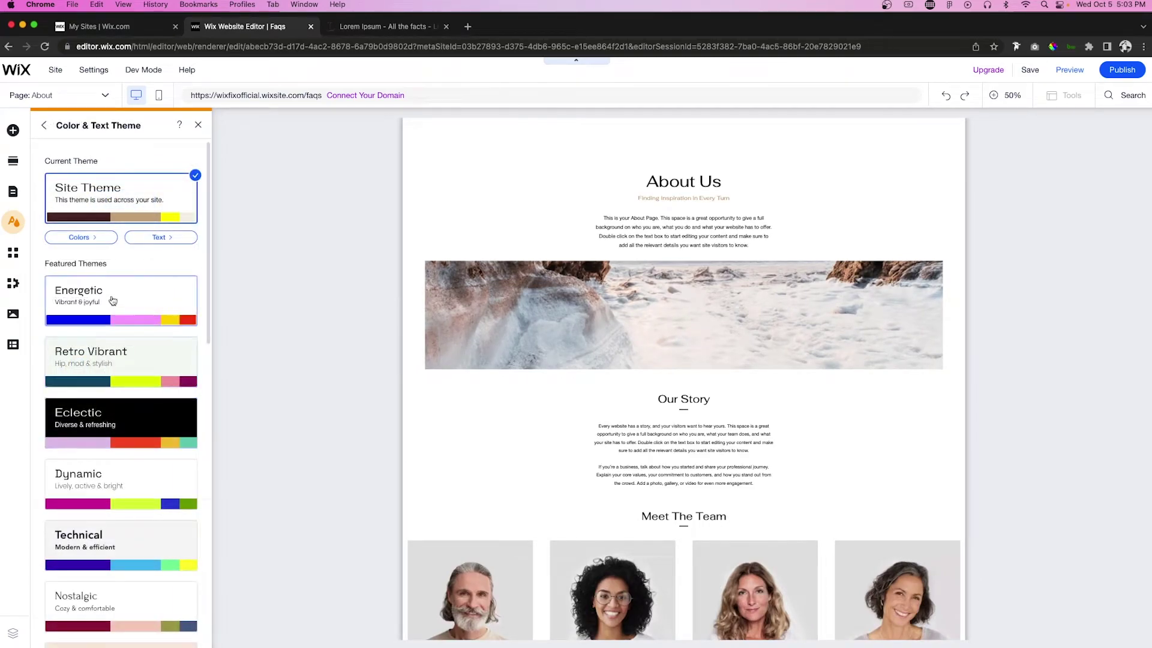
left_click(114, 365)
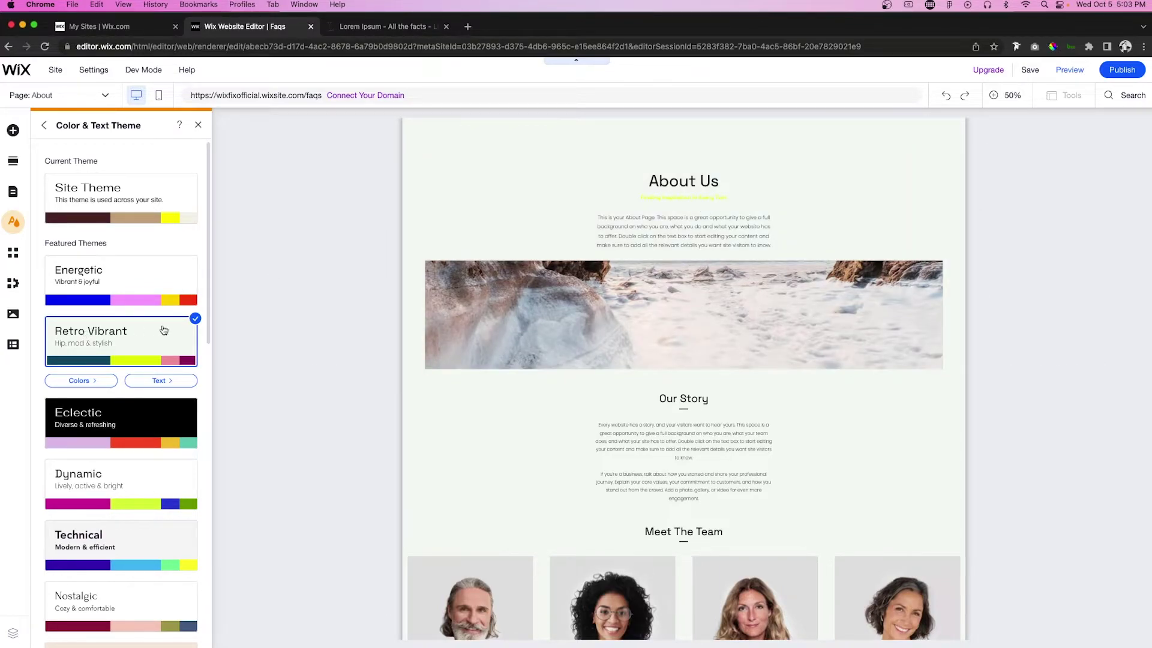
left_click(139, 204)
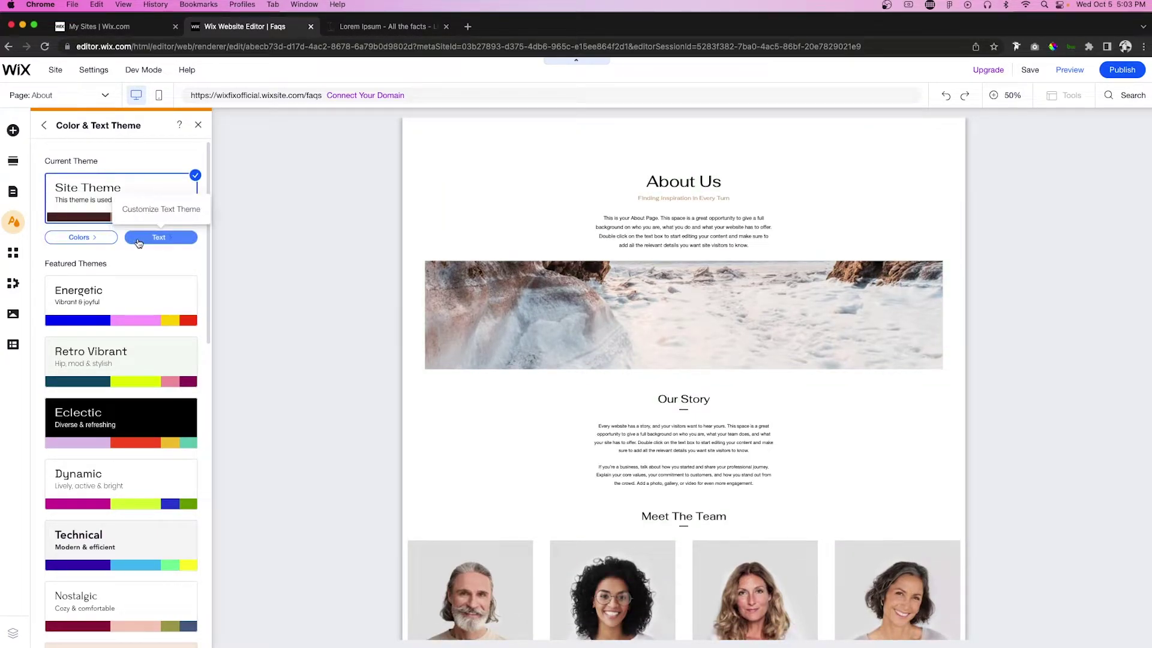
left_click(88, 238)
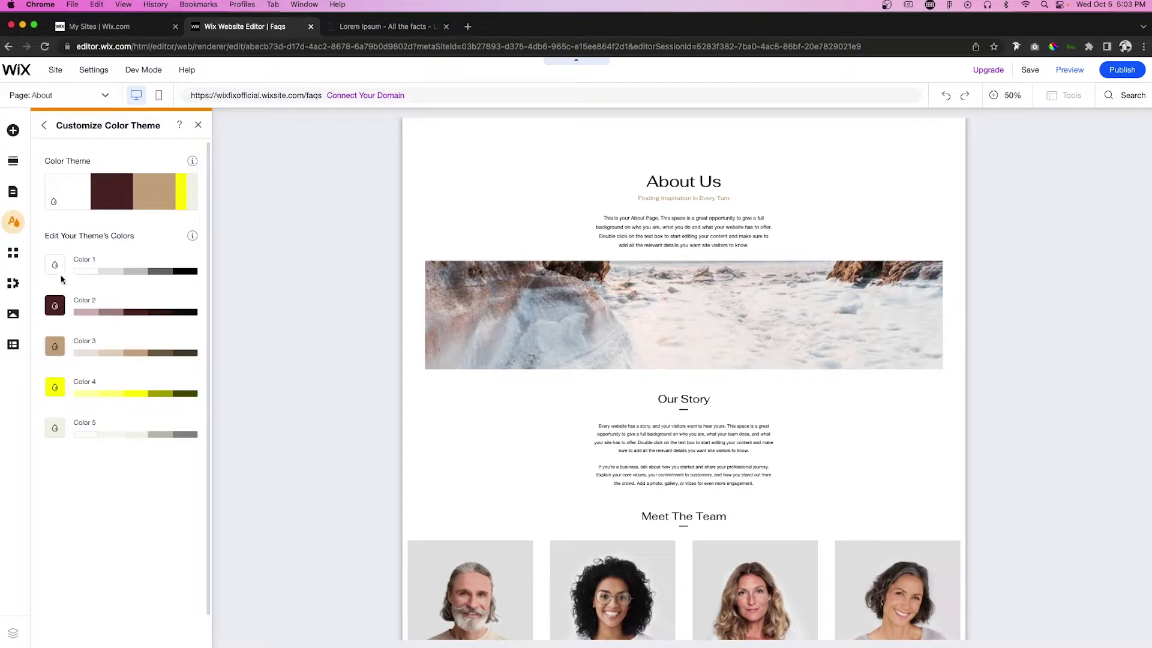
Change palette Color 2 from dark brown #5B2F2C to the custom red #D7766F.
left_click(54, 309)
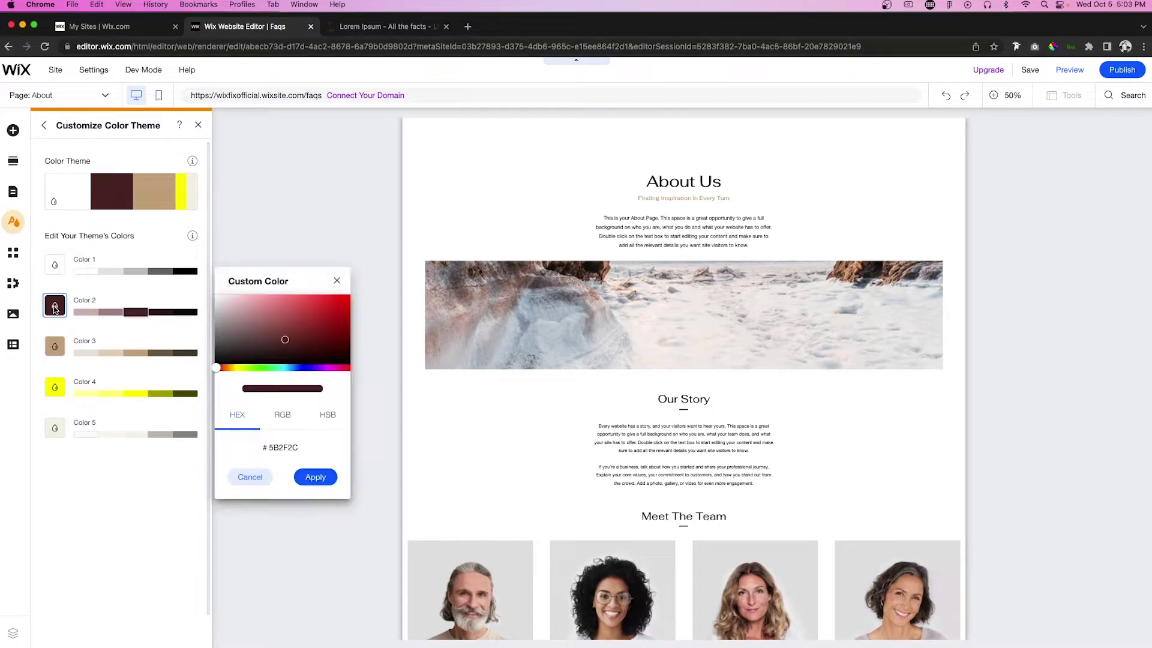
mouse_move(284, 336)
left_mouse_down()
mouse_move(261, 311)
mouse_move(280, 308)
left_mouse_up()
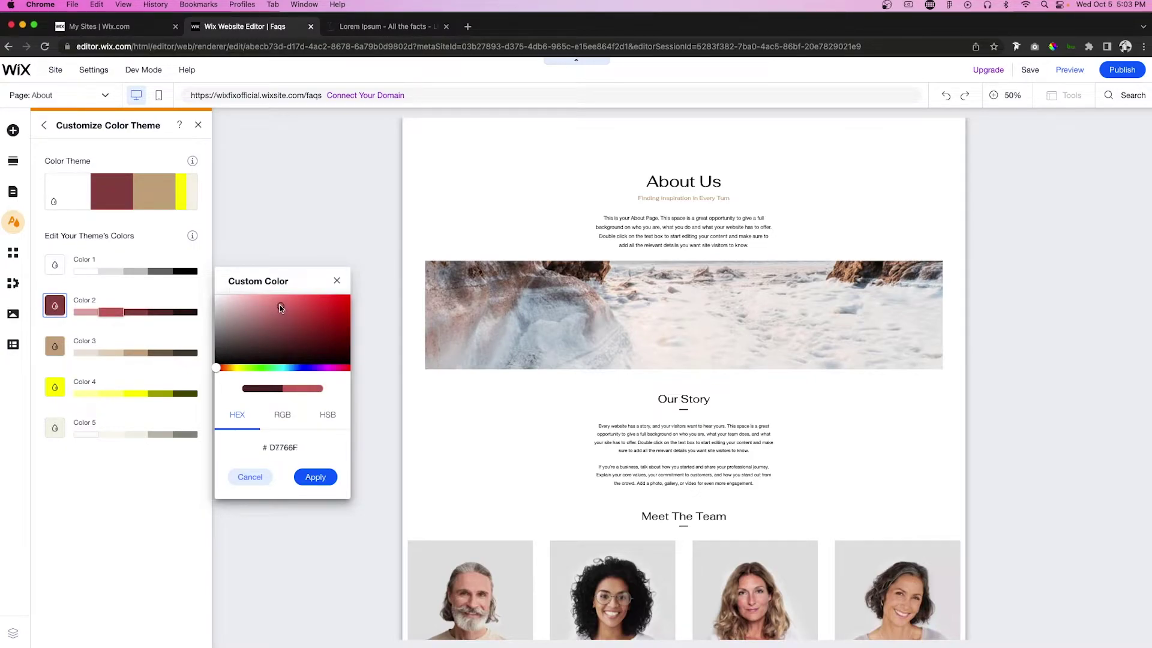
left_click(316, 478)
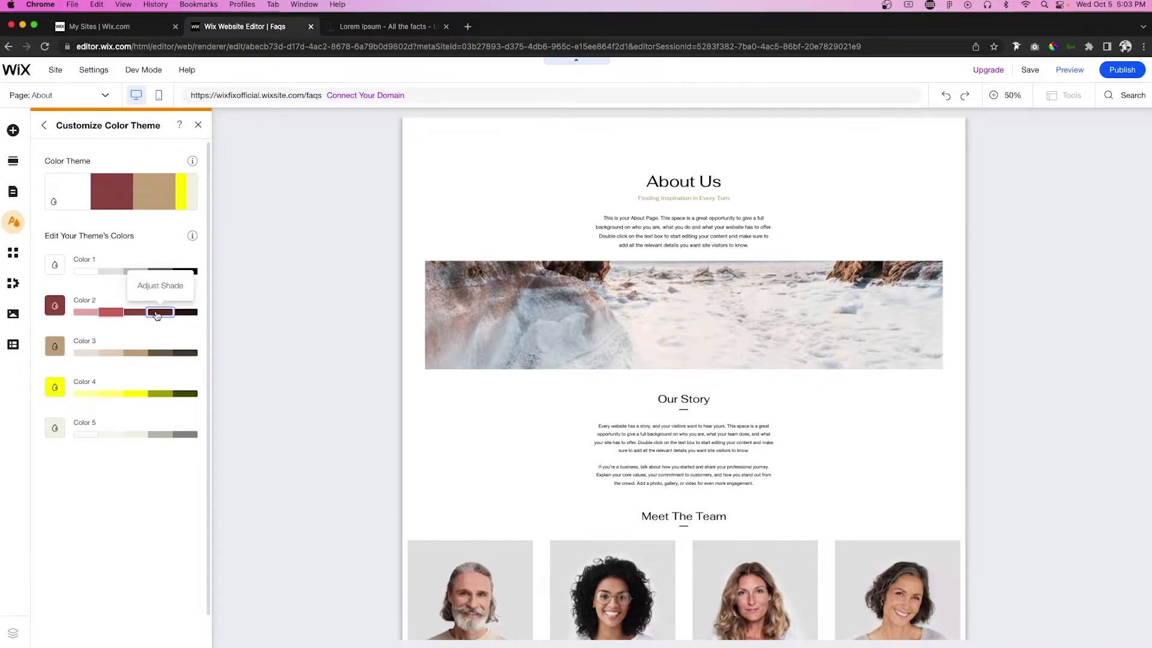
Deepen Color 2's lightest shade to a muted red with more saturation and less brightness.
left_click(84, 313)
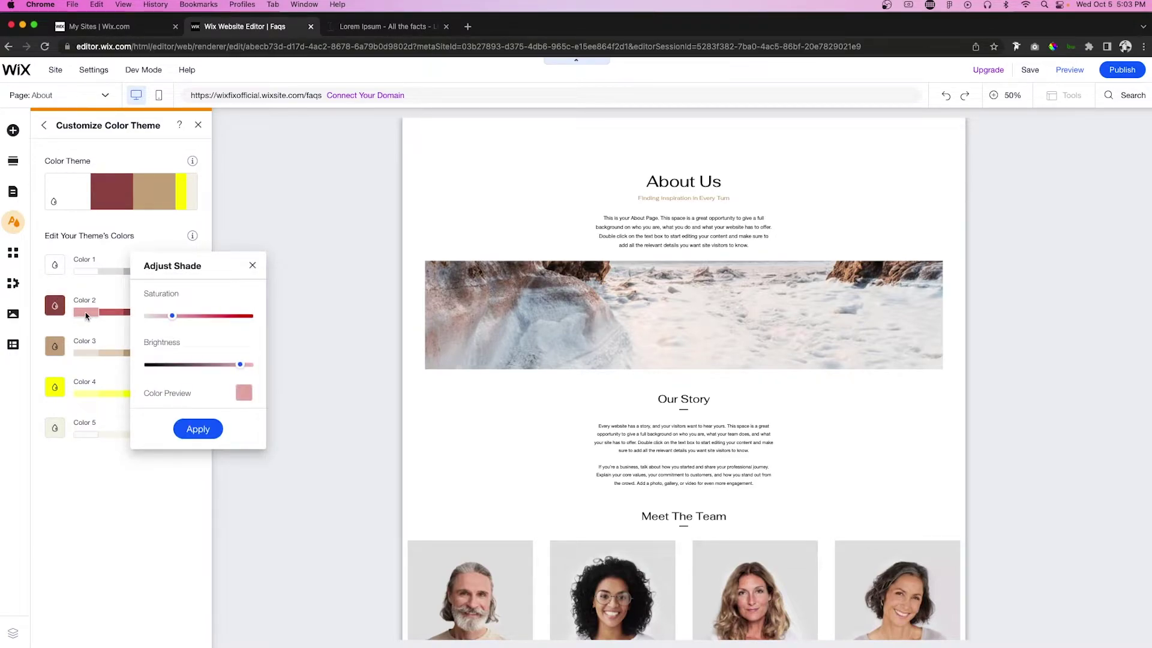
mouse_move(172, 316)
left_mouse_down()
mouse_move(221, 317)
mouse_move(193, 317)
left_mouse_up()
mouse_move(189, 366)
left_mouse_down()
mouse_move(165, 365)
mouse_move(206, 365)
left_mouse_up()
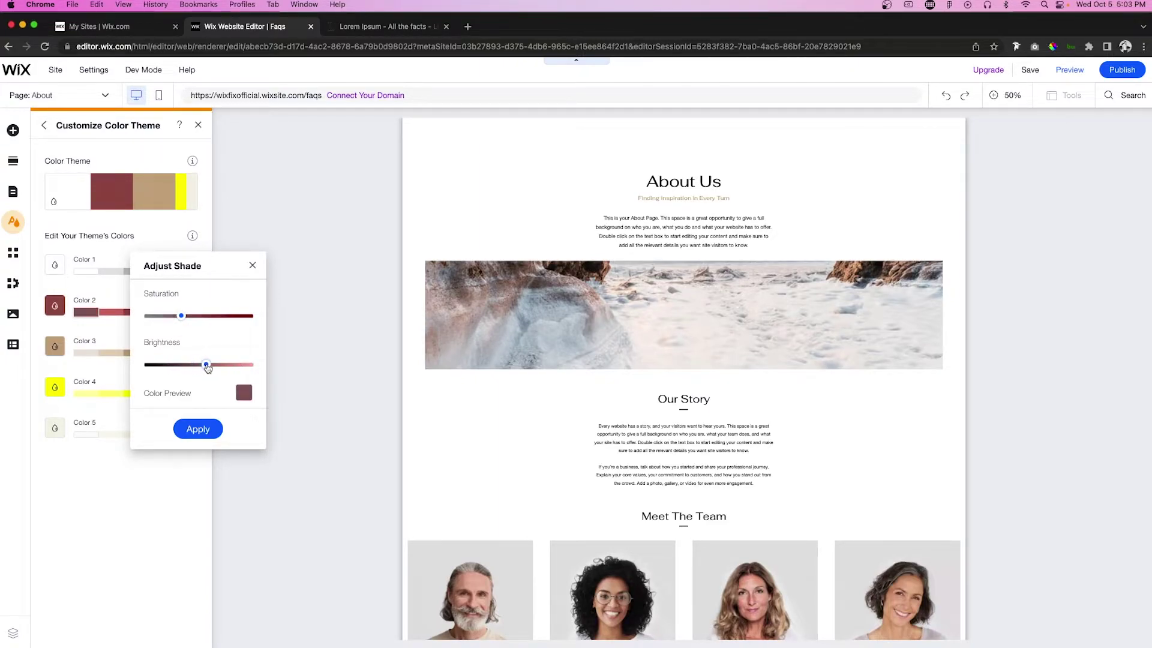
left_click(244, 395)
left_click_drag(322, 341, 341, 328)
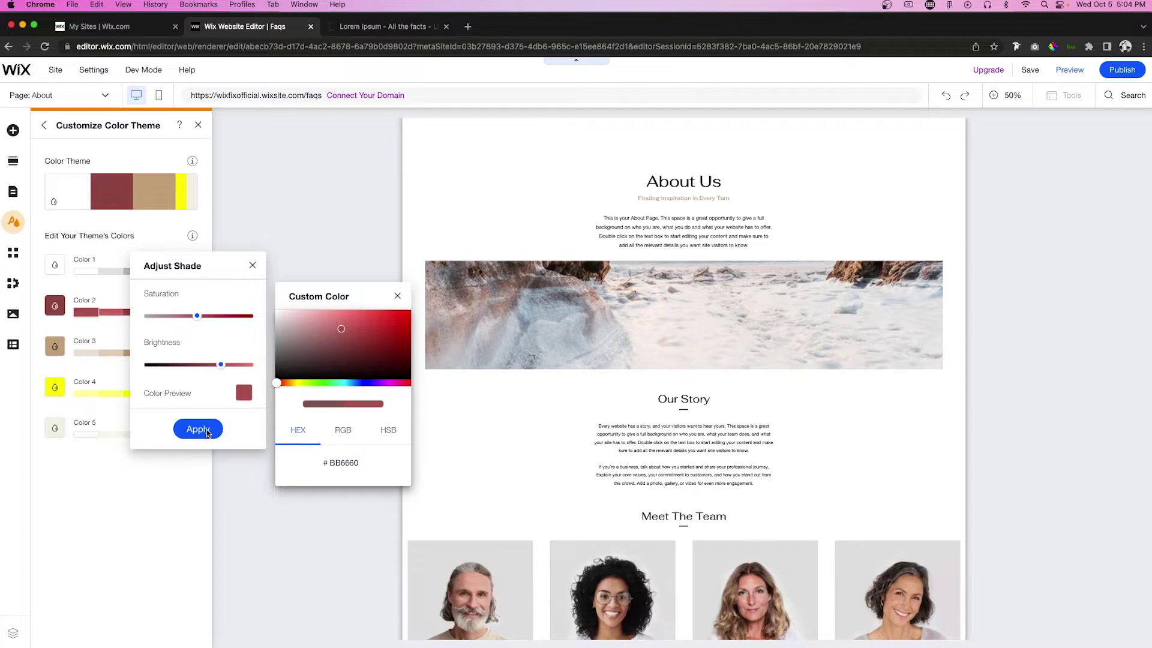
left_click(207, 431)
left_click(205, 431)
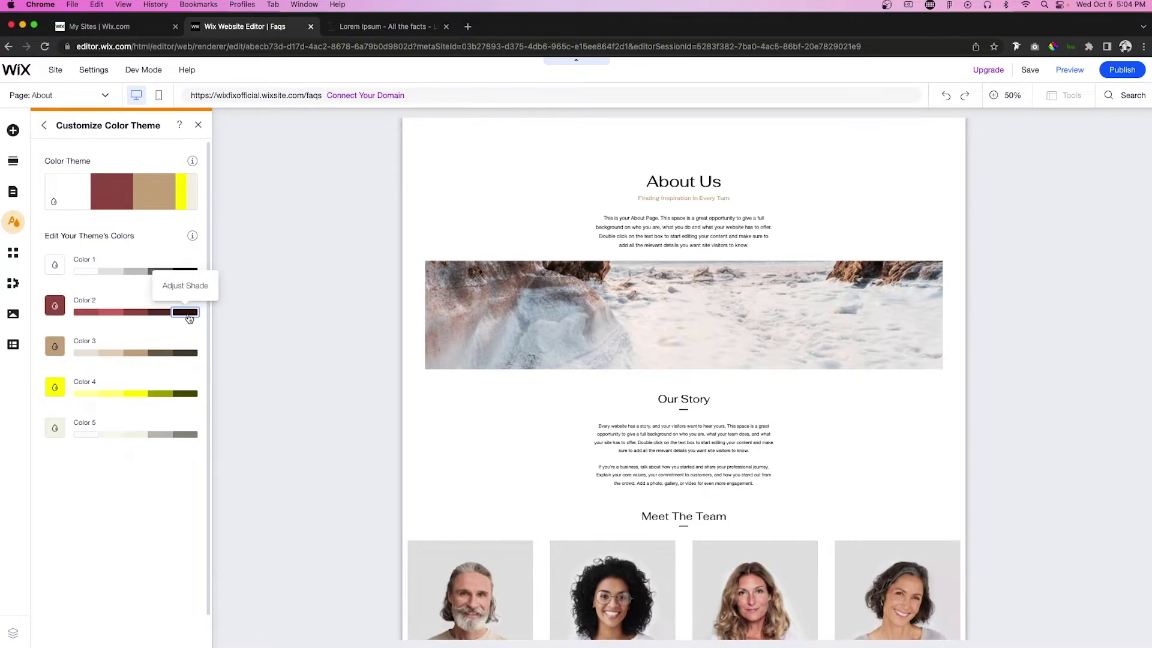
Open the Fahkwang text theme's styles: headings 60 px down to 25 px, Helvetica Neue paragraphs.
left_click(44, 125)
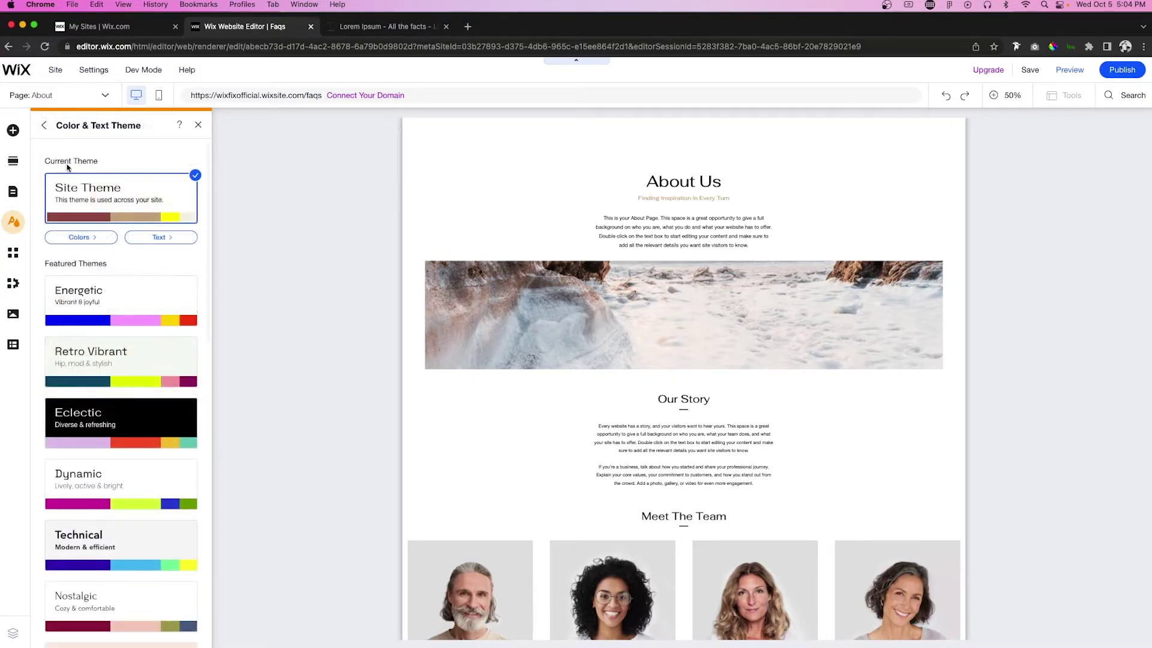
left_click(169, 241)
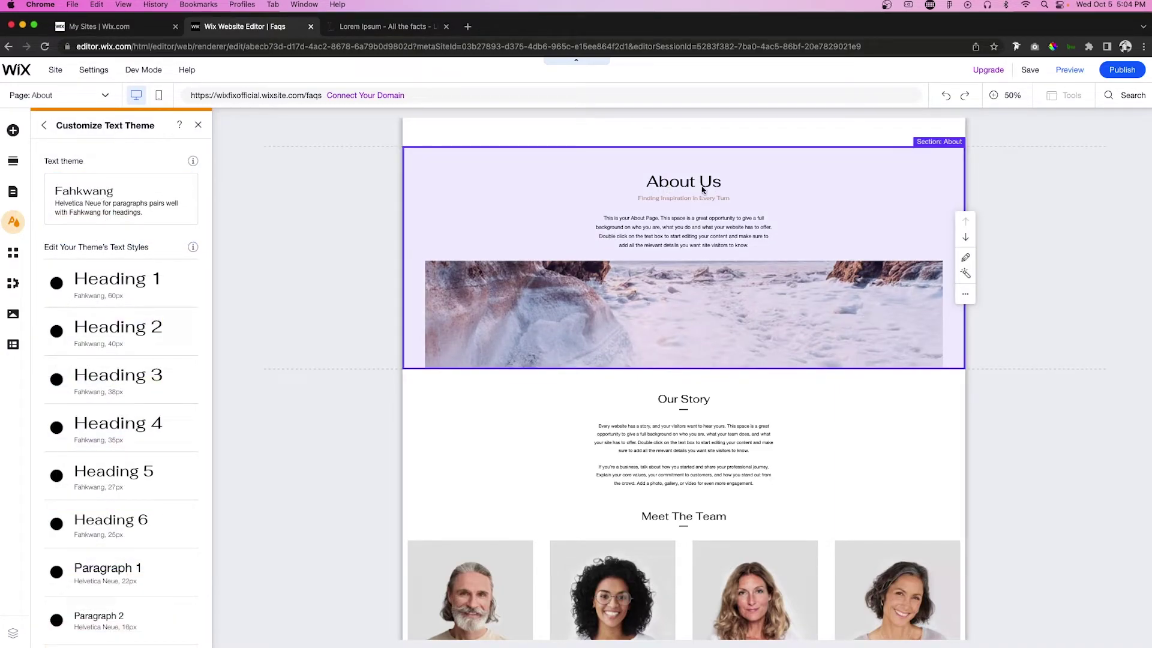
mouse_move(77, 193)
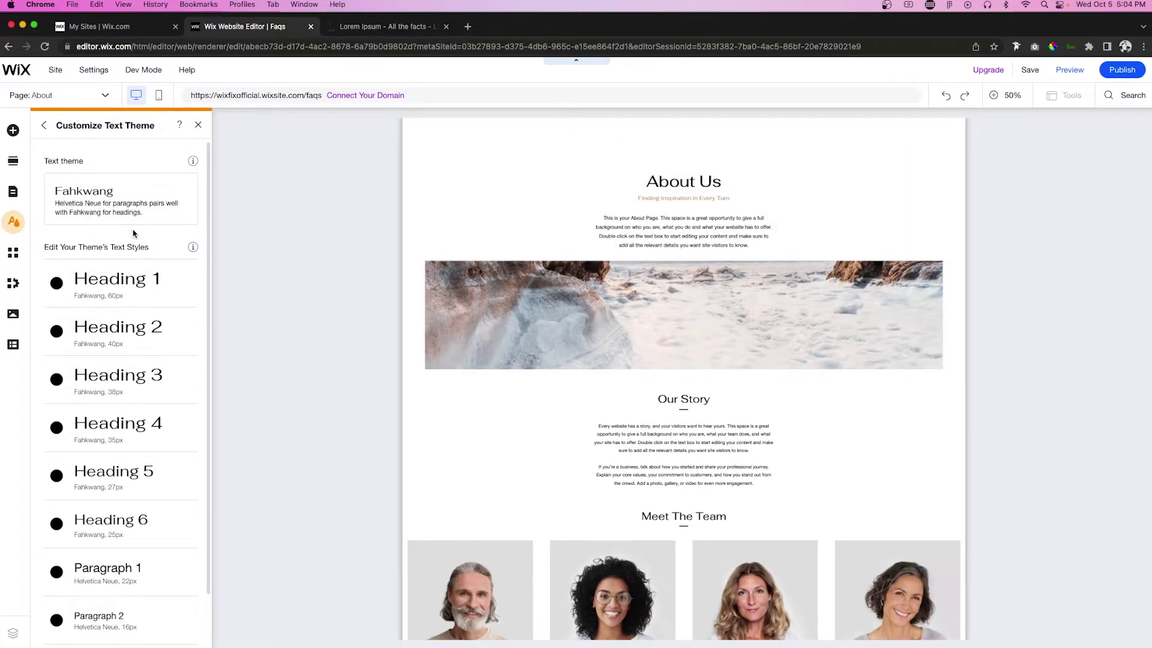
scroll(132, 270, "down", 2)
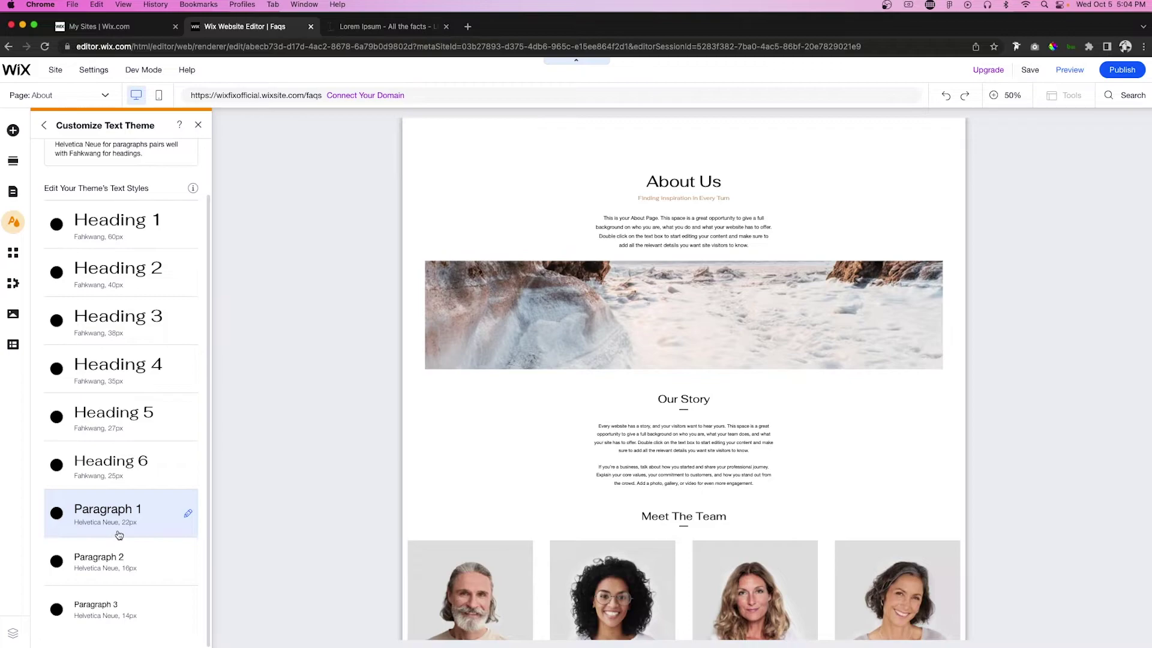
scroll(119, 535, "up", 2)
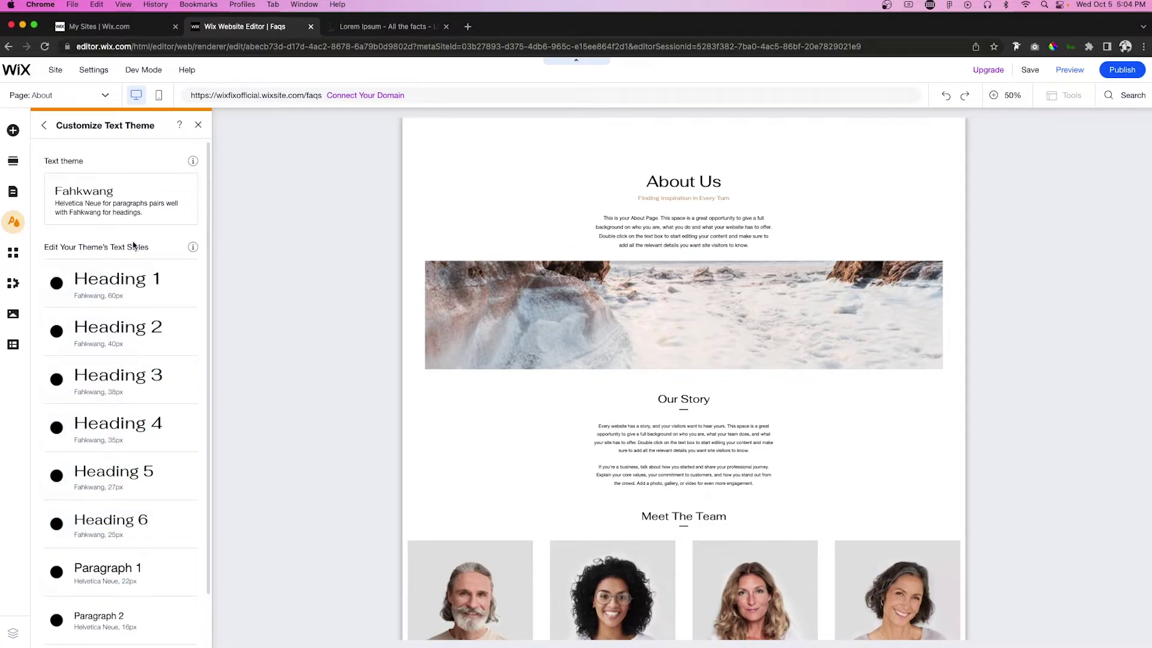
Preview the Helvetica Bold, Fraunces and Futura text themes, then keep Fahkwang.
mouse_move(116, 203)
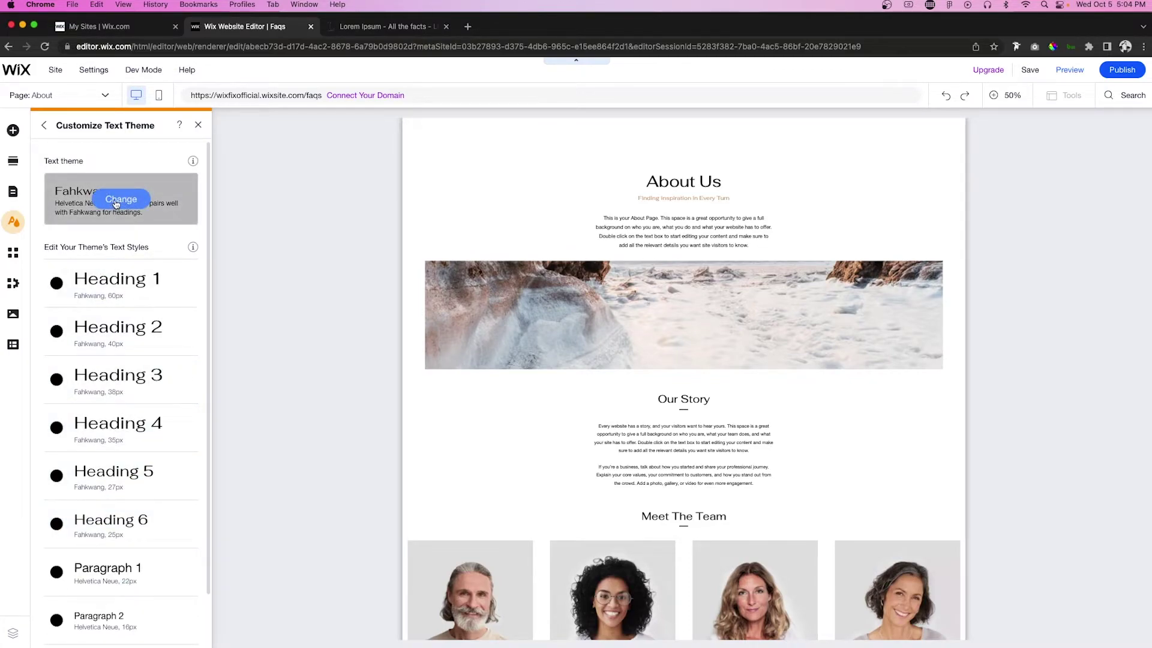
left_click(116, 200)
scroll(117, 384, "down", 6)
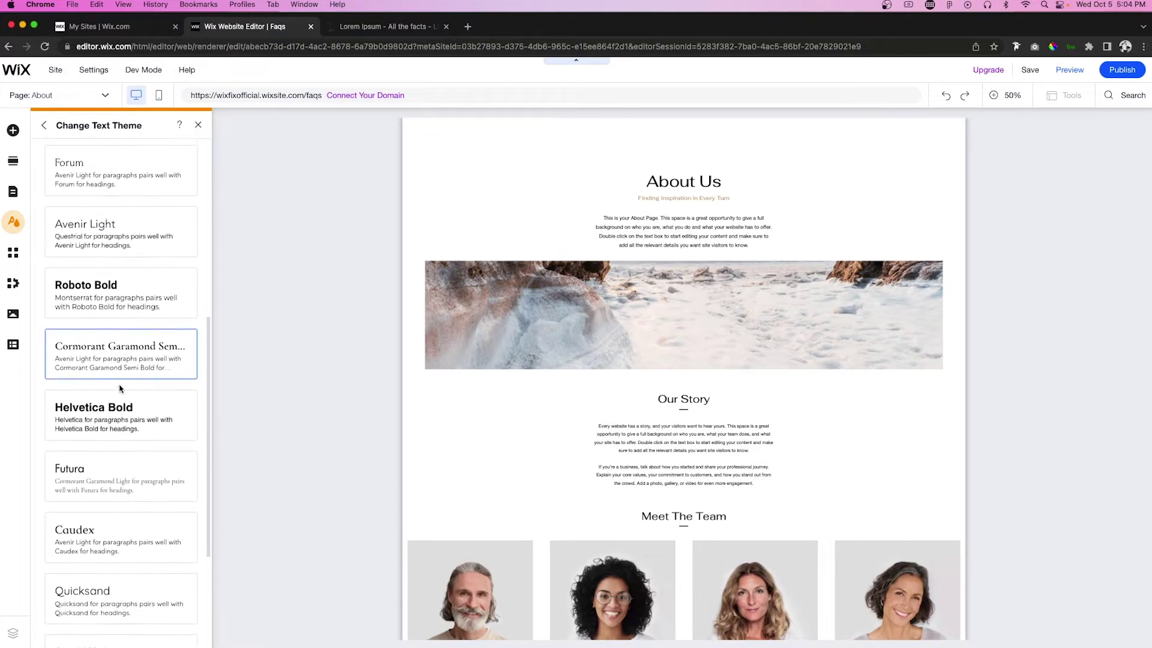
scroll(119, 388, "down", 5)
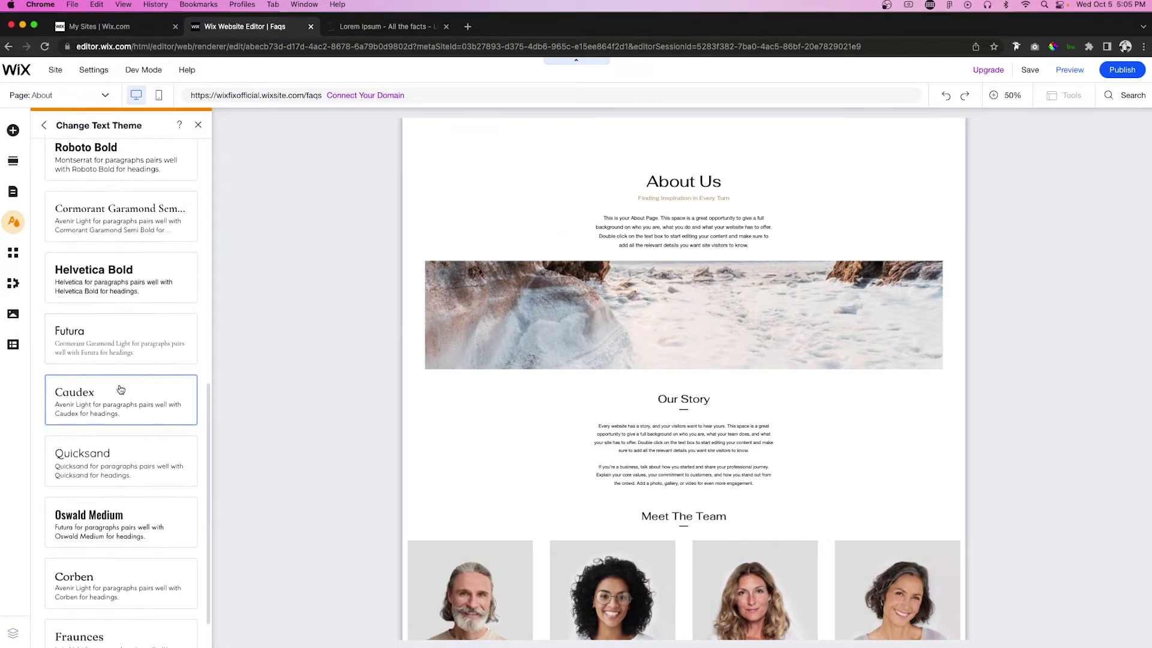
left_click(158, 278)
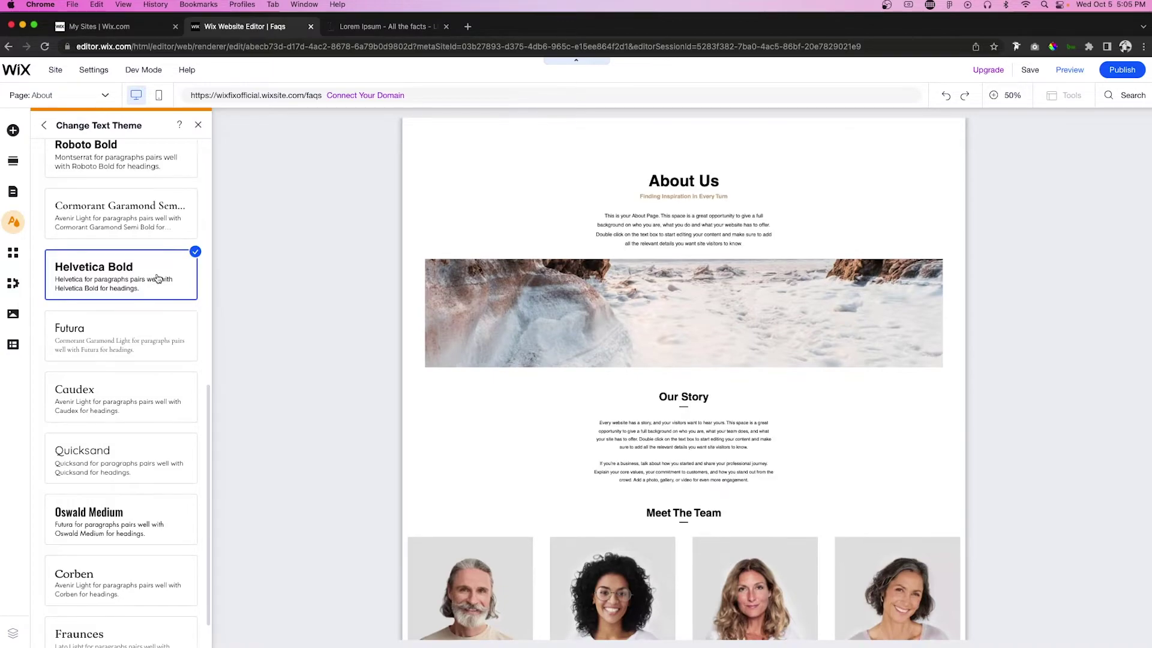
scroll(163, 348, "down", 2)
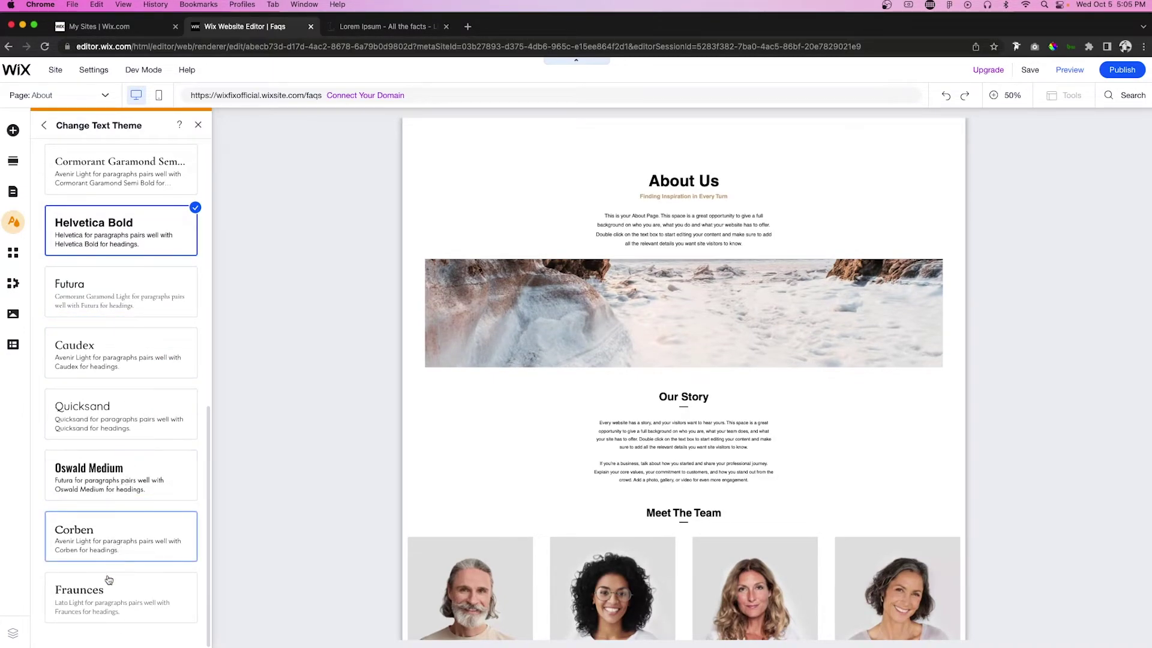
left_click(105, 603)
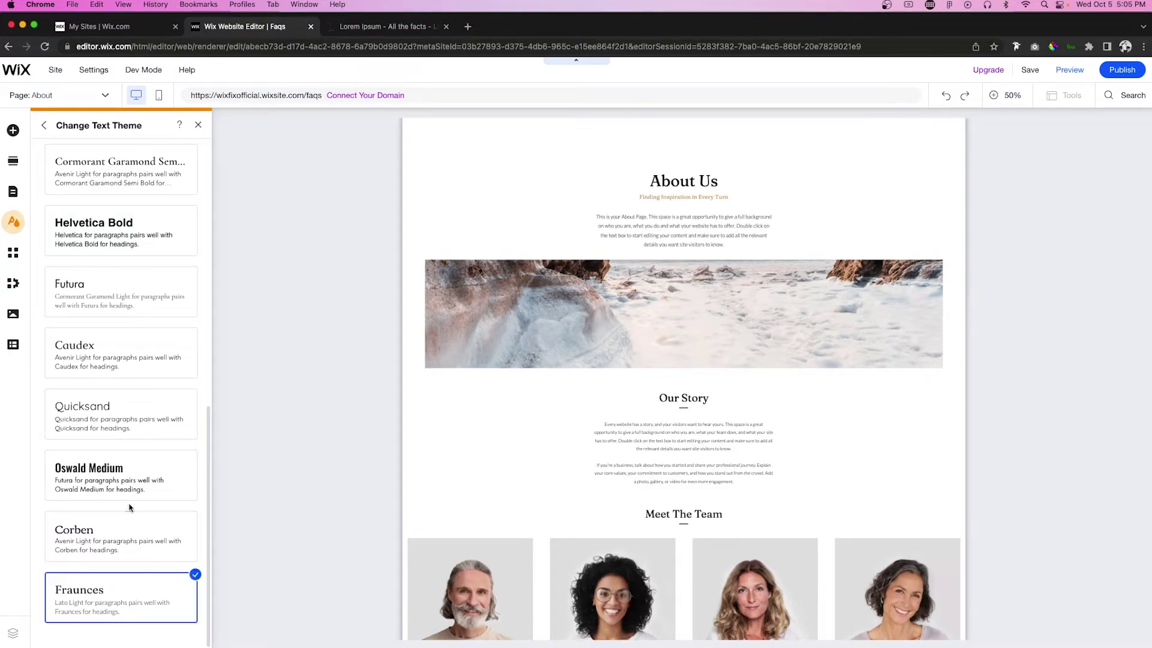
scroll(128, 509, "up", 3)
left_click(110, 413)
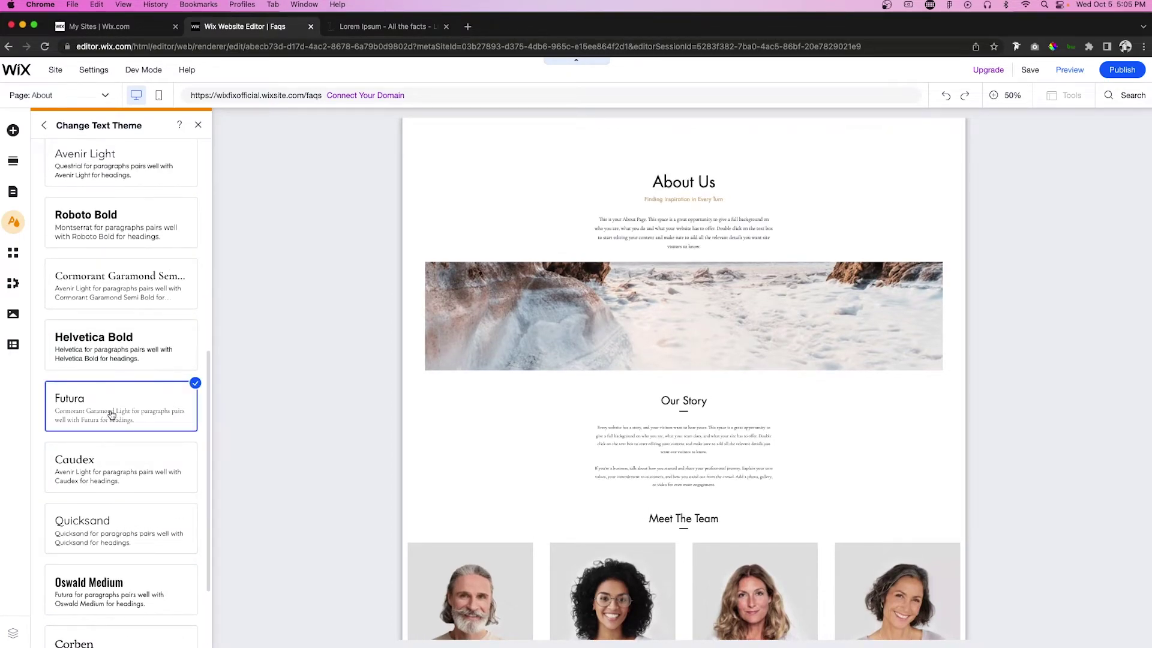
scroll(152, 408, "up", 6)
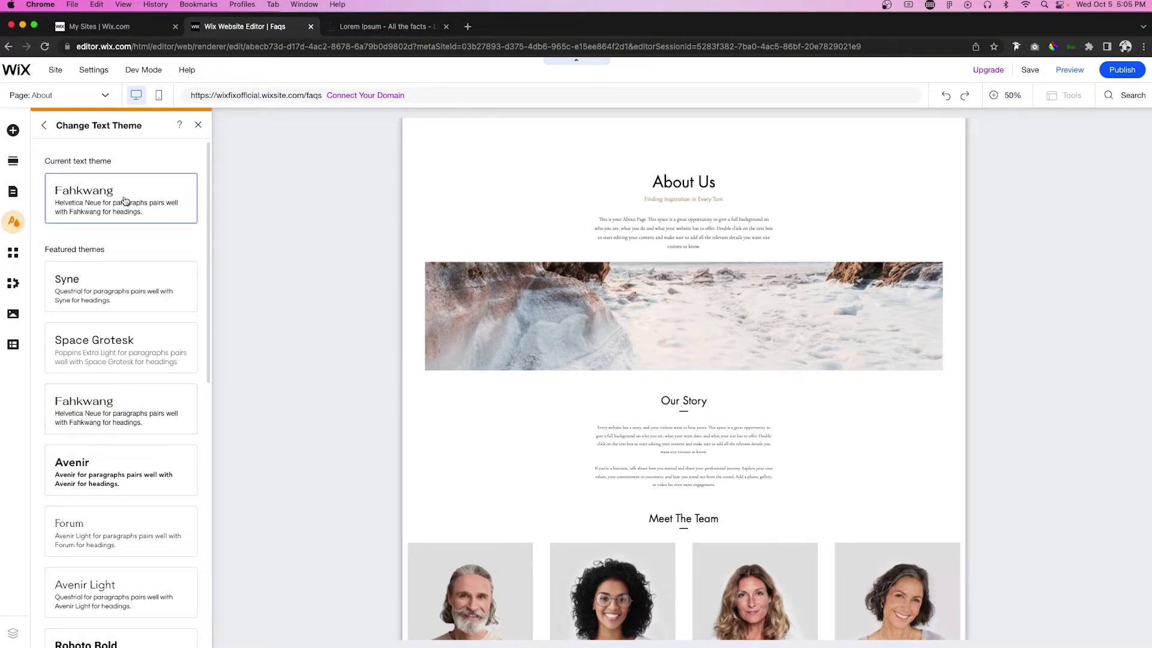
left_click(95, 211)
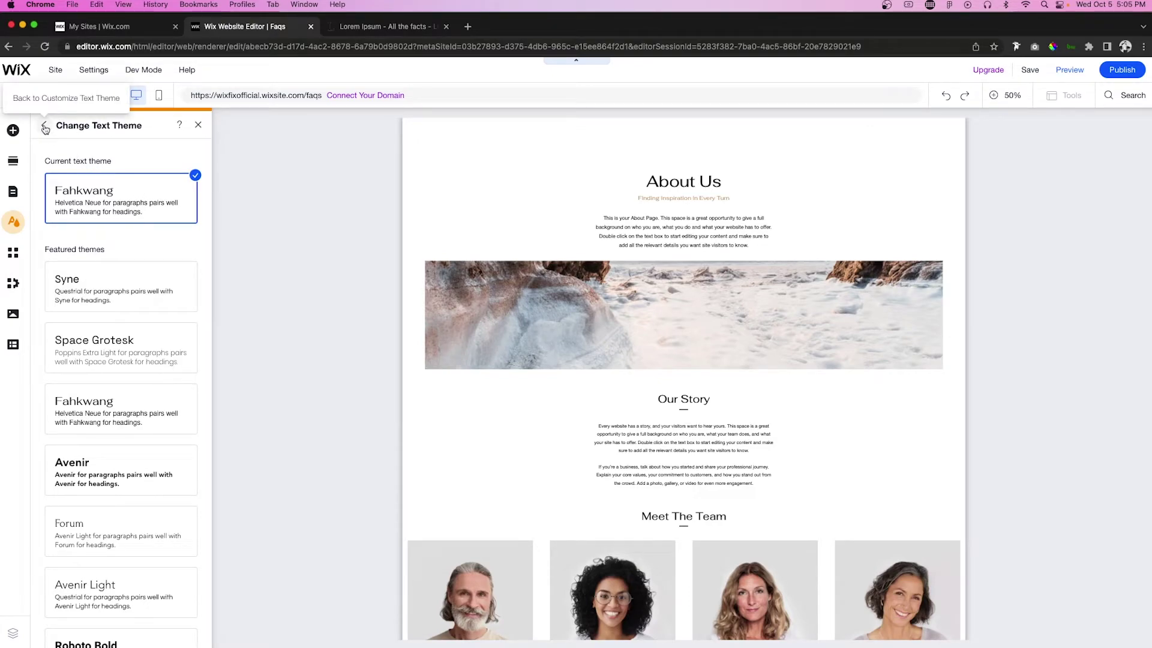
left_click(45, 126)
Apply Helvetica Light to Heading 1, then undo it so Heading 1 stays Fahkwang 60 px.
left_click(147, 292)
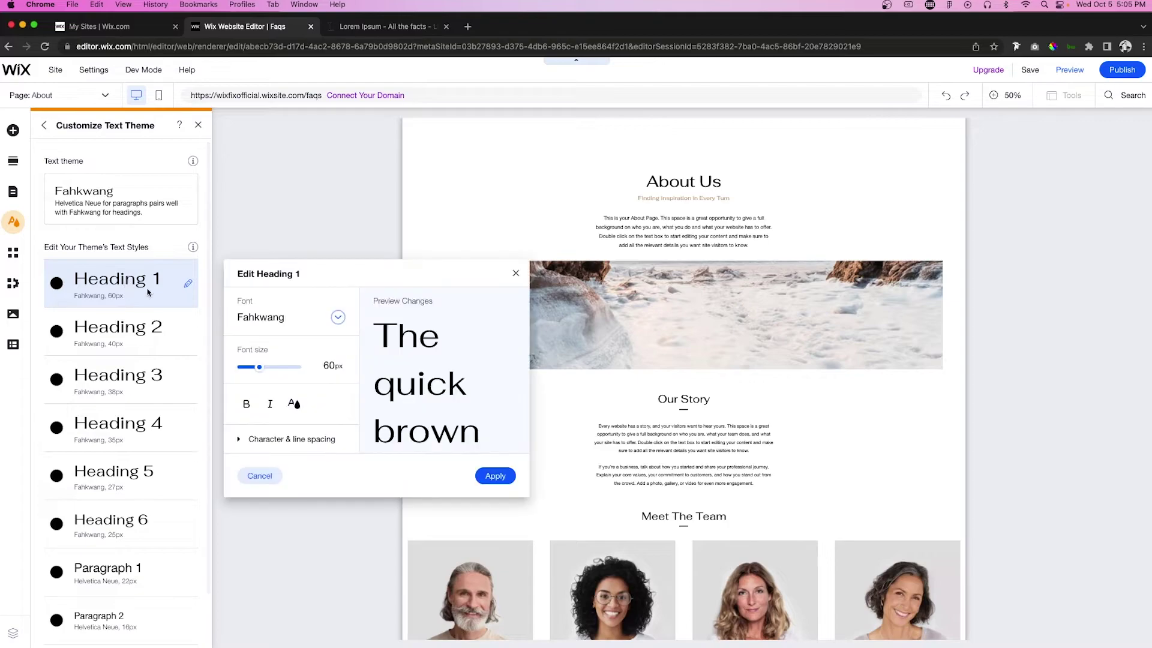
left_click(271, 318)
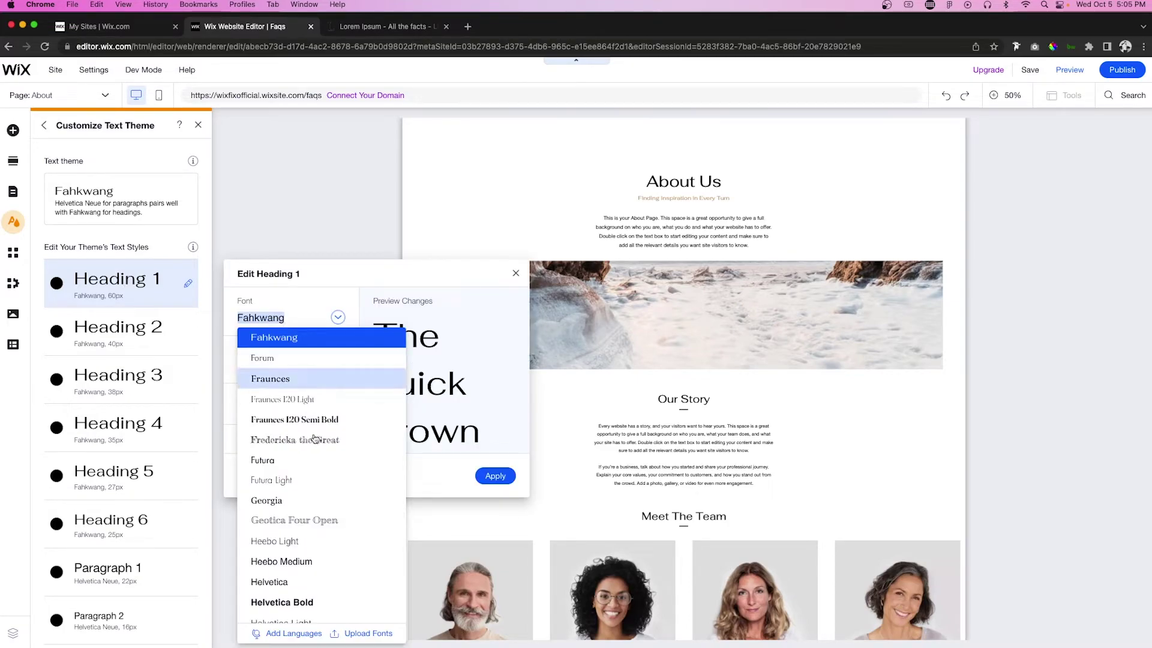
scroll(314, 439, "down", 2)
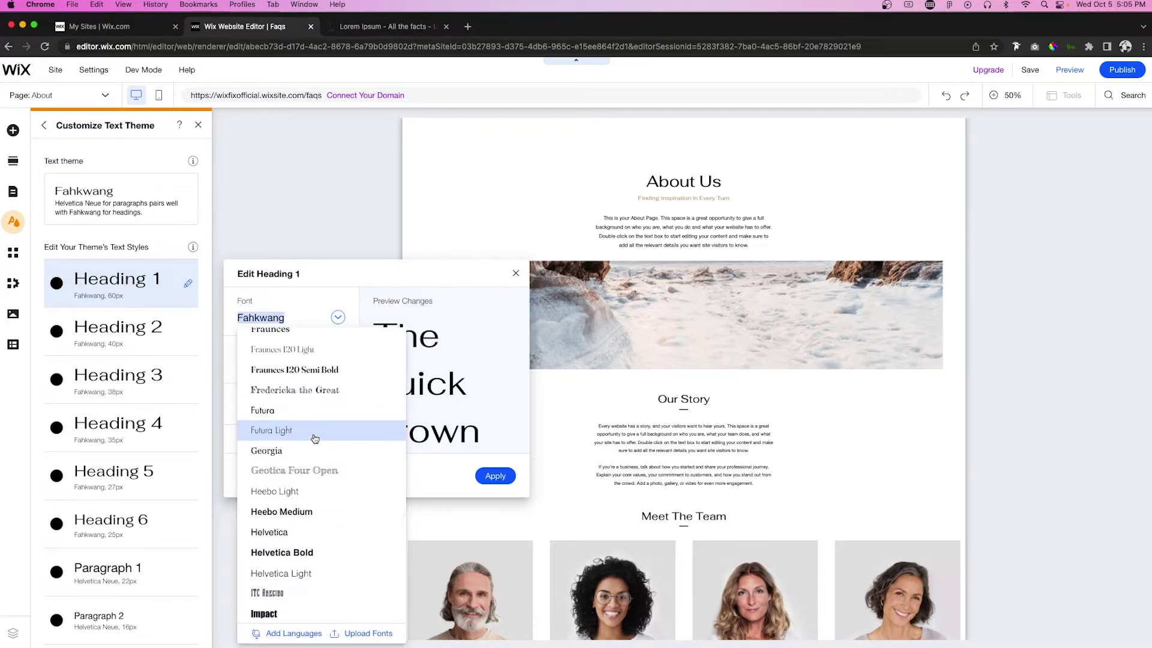
left_click(303, 573)
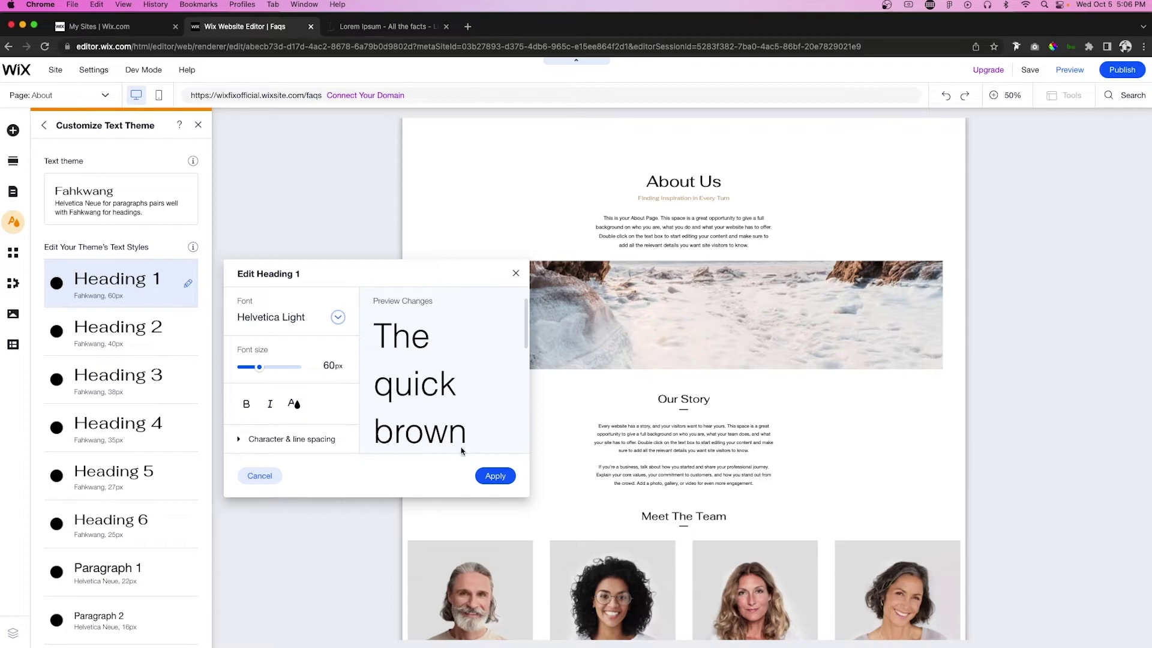
left_click(495, 477)
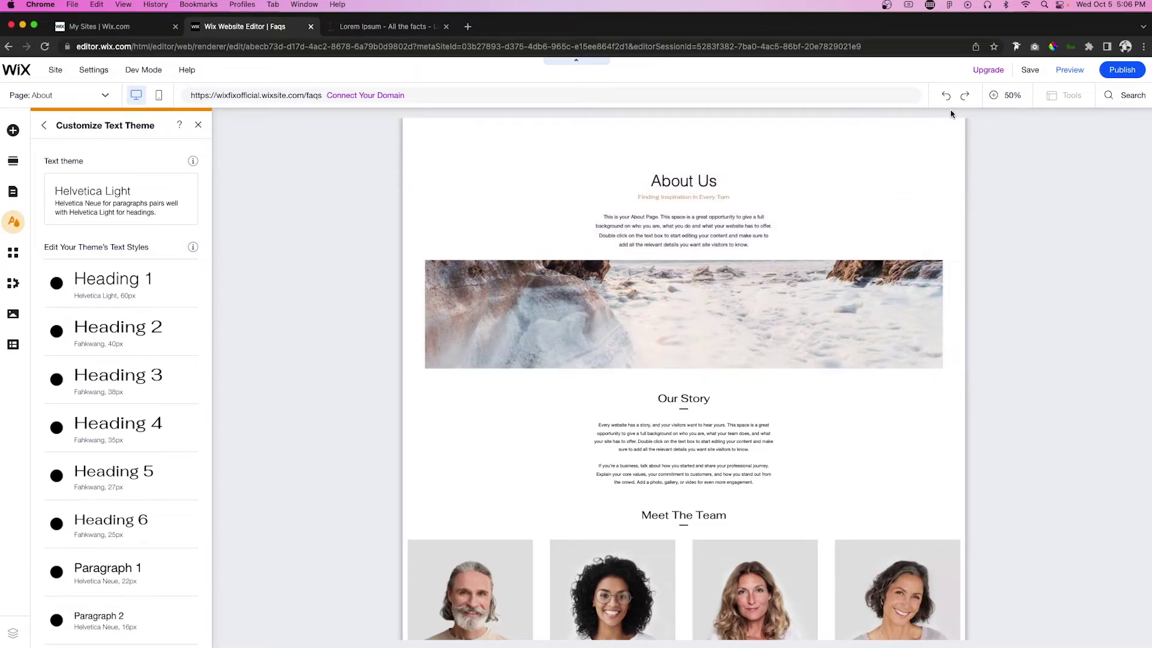
left_click(947, 98)
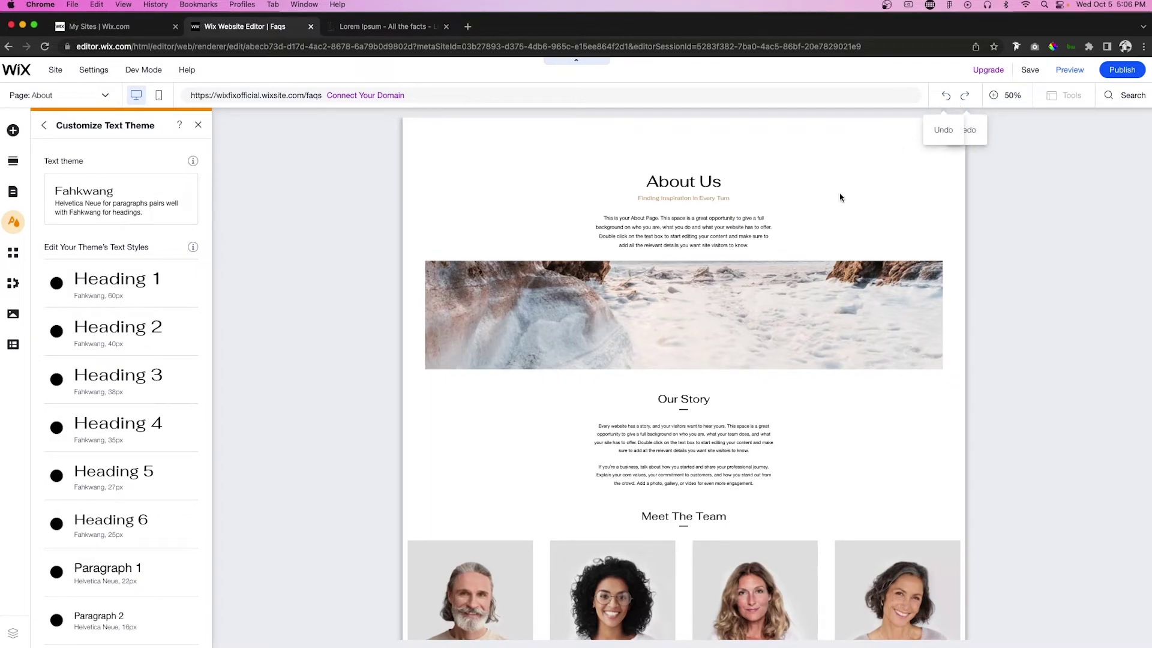
scroll(111, 274, "down", 2)
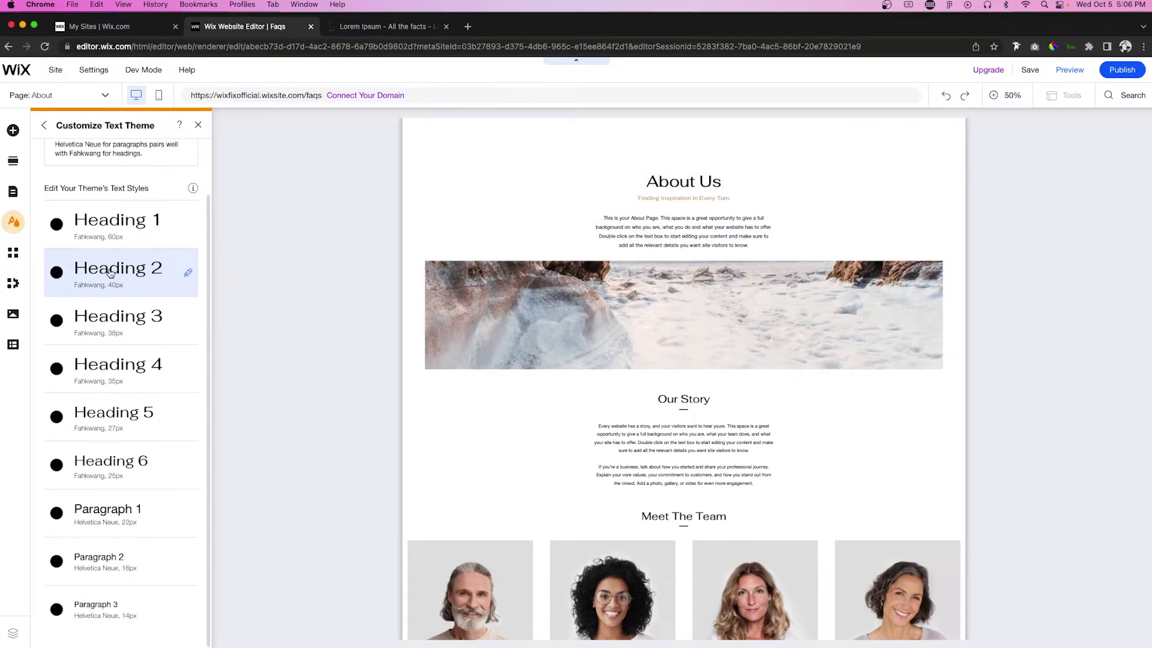
left_click(107, 321)
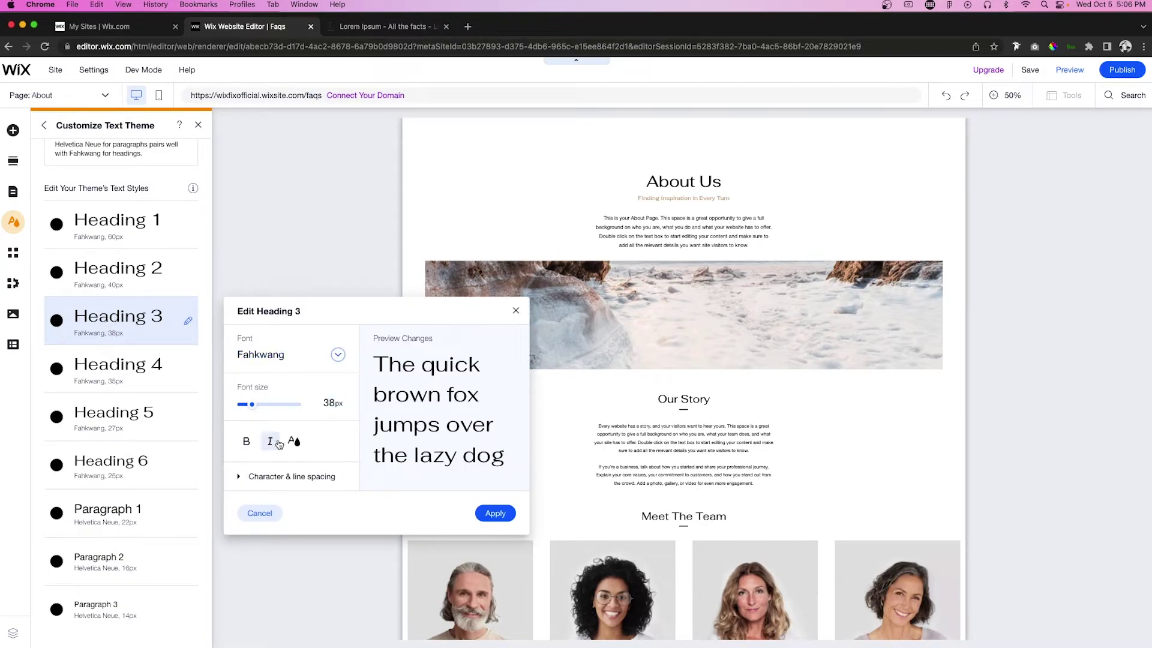
left_click(240, 477)
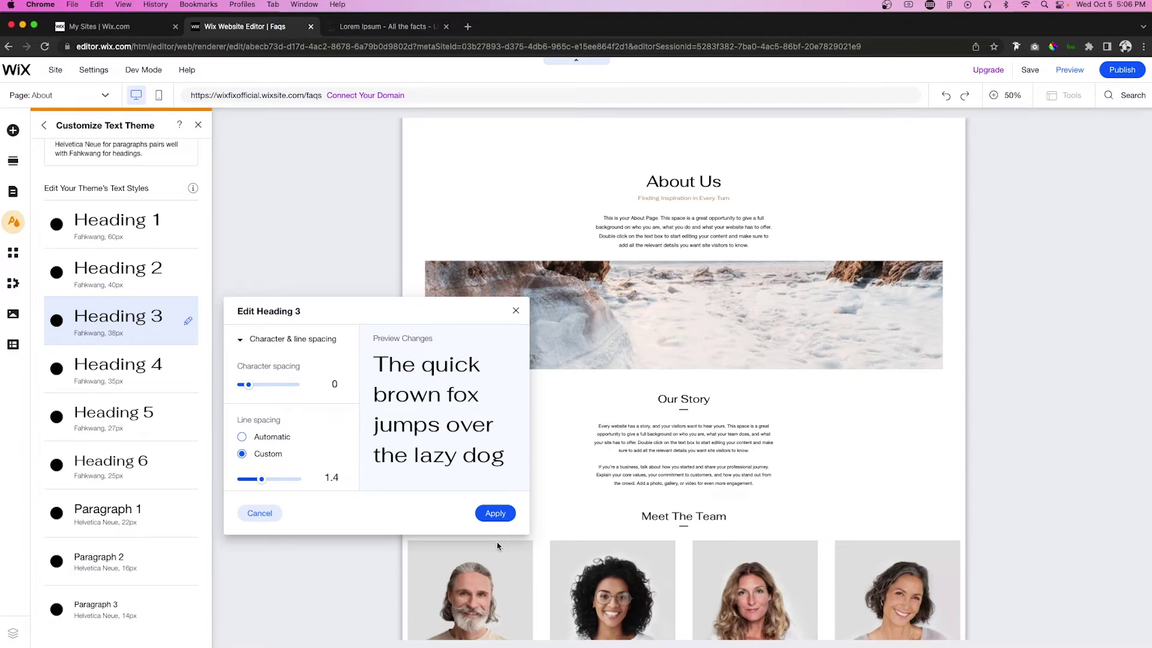
left_click(296, 239)
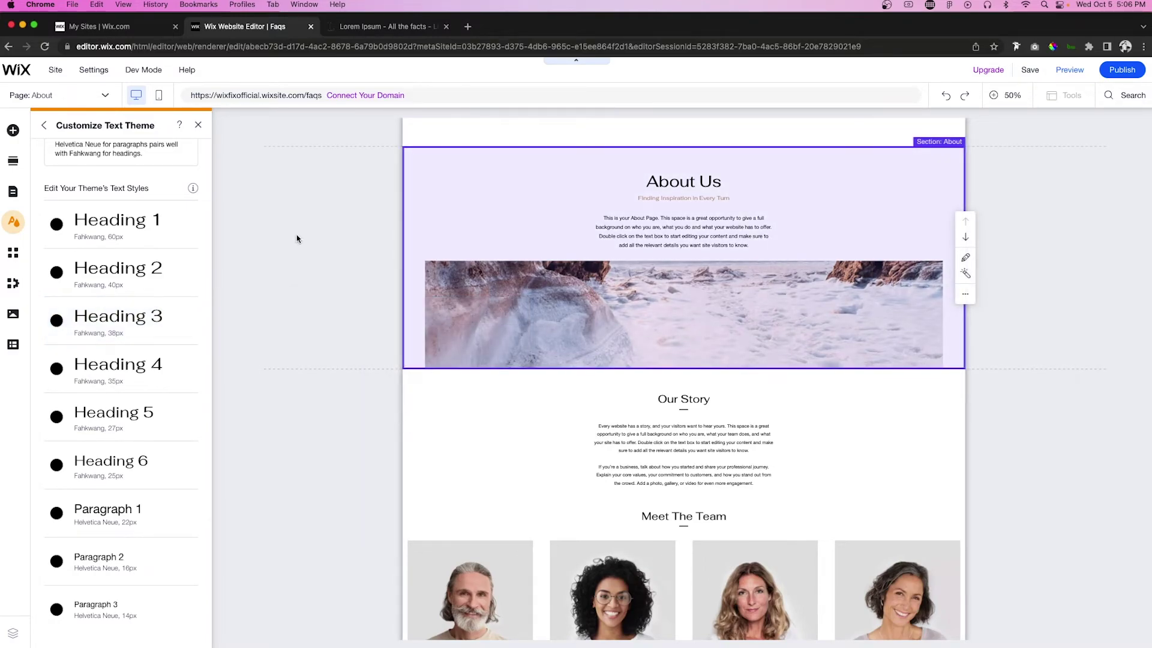